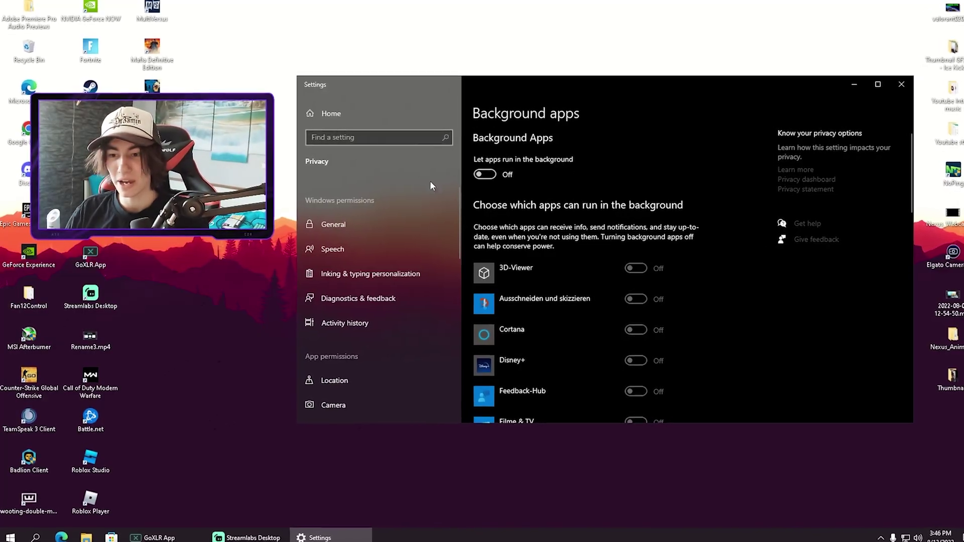
- Scroll the Background apps list, then open the 3. Registry Tweaks folder
scroll(499, 204, down, 3)
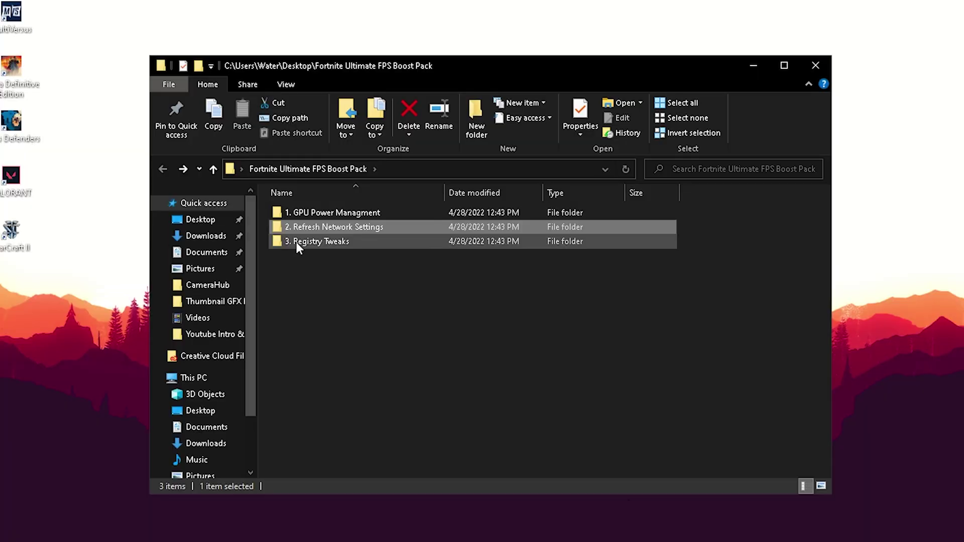
double_click(296, 242)
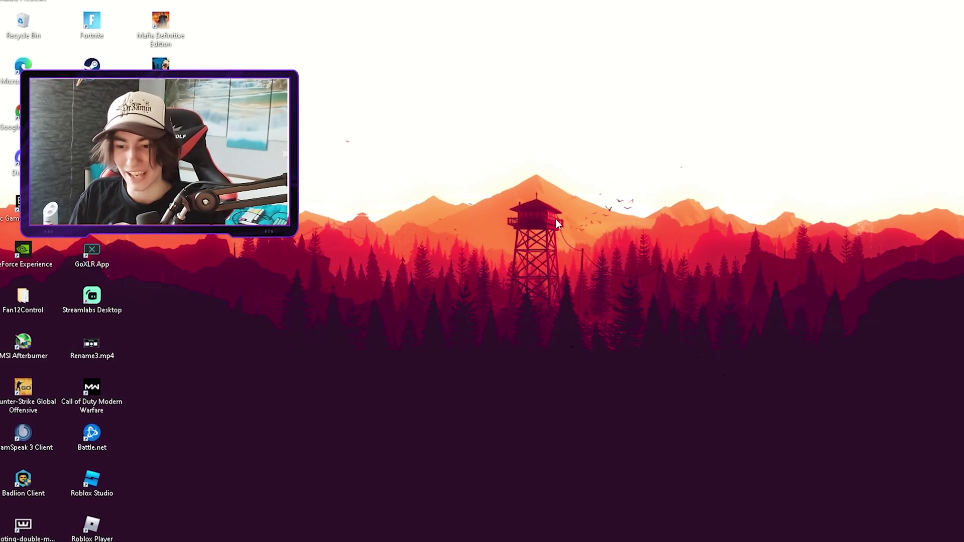
- Open Task Manager's Details list sorted by memory, largest first
right_click(492, 540)
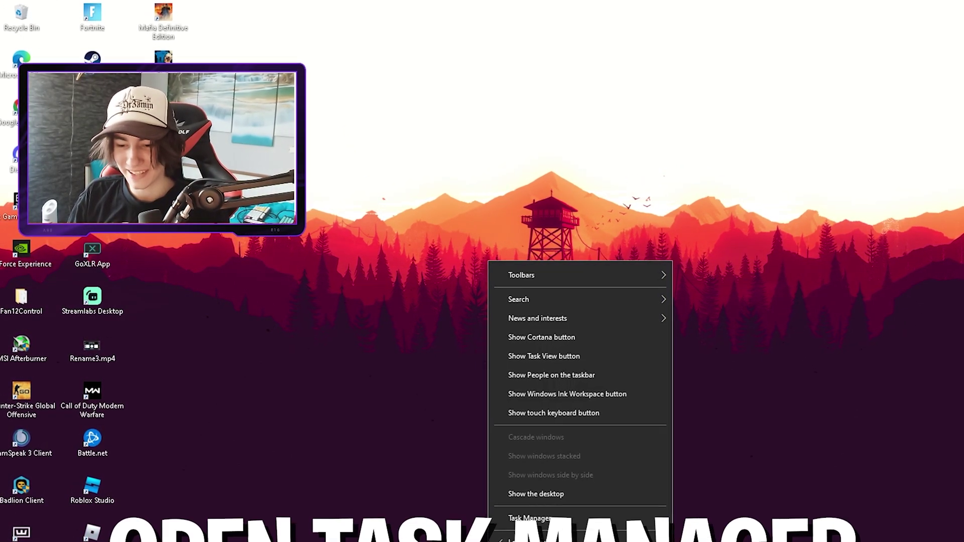
click(520, 525)
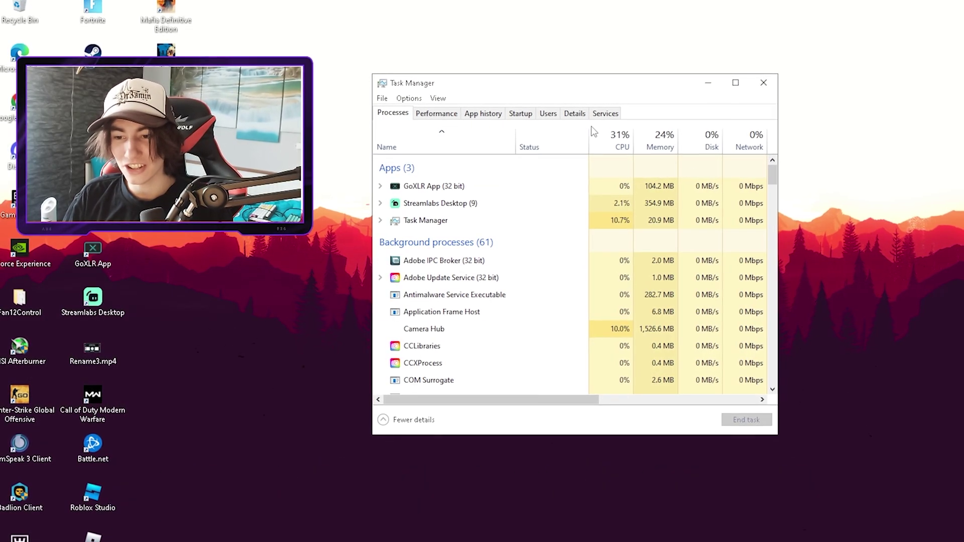
click(580, 113)
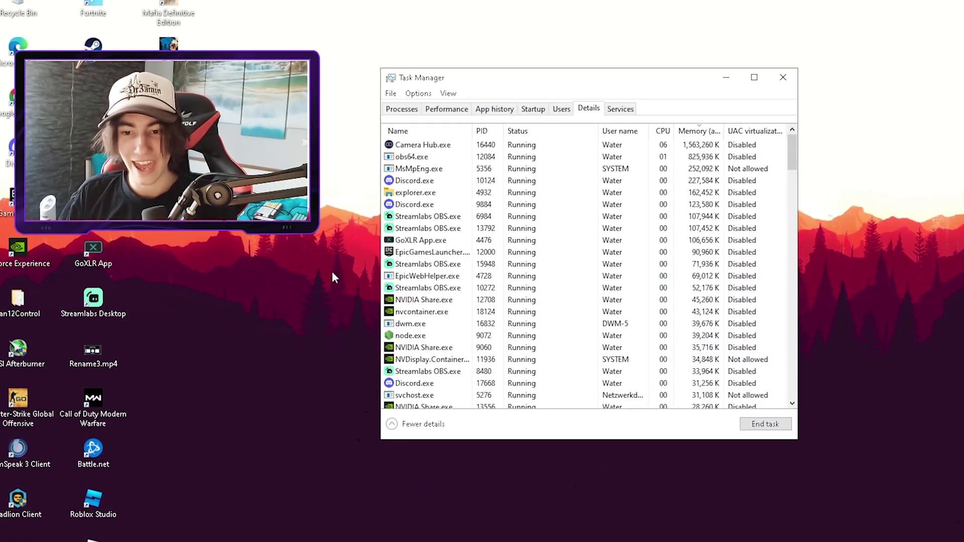
click(687, 133)
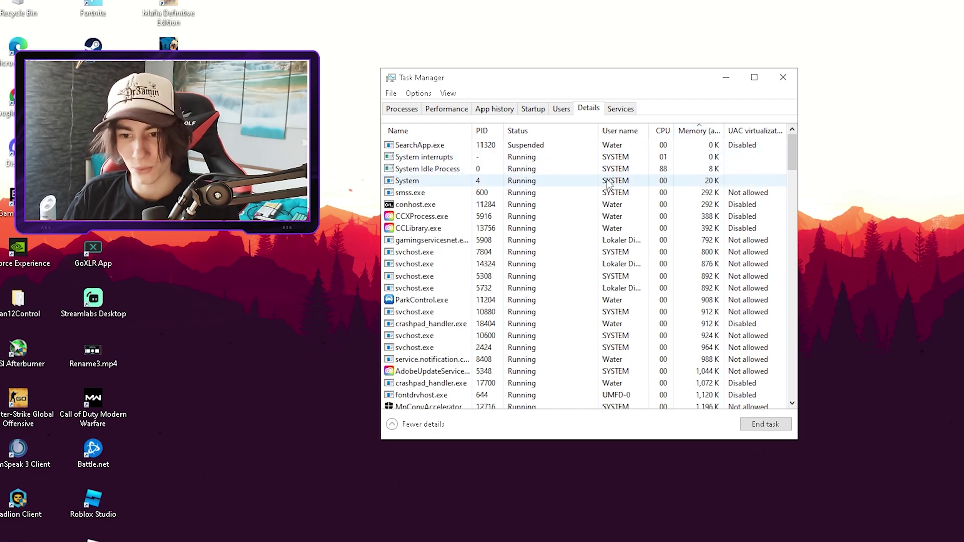
click(685, 133)
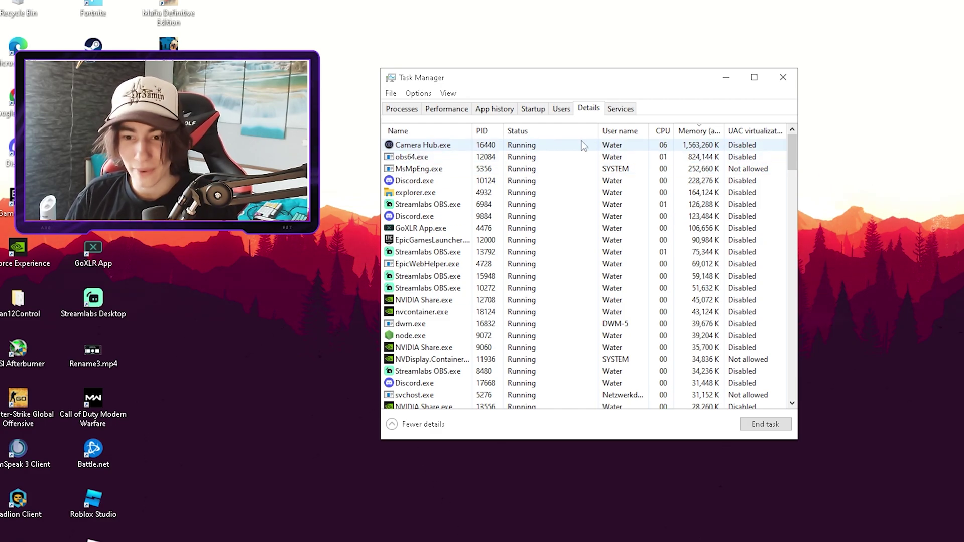
- End the Camera Hub.exe process
right_click(490, 145)
click(505, 152)
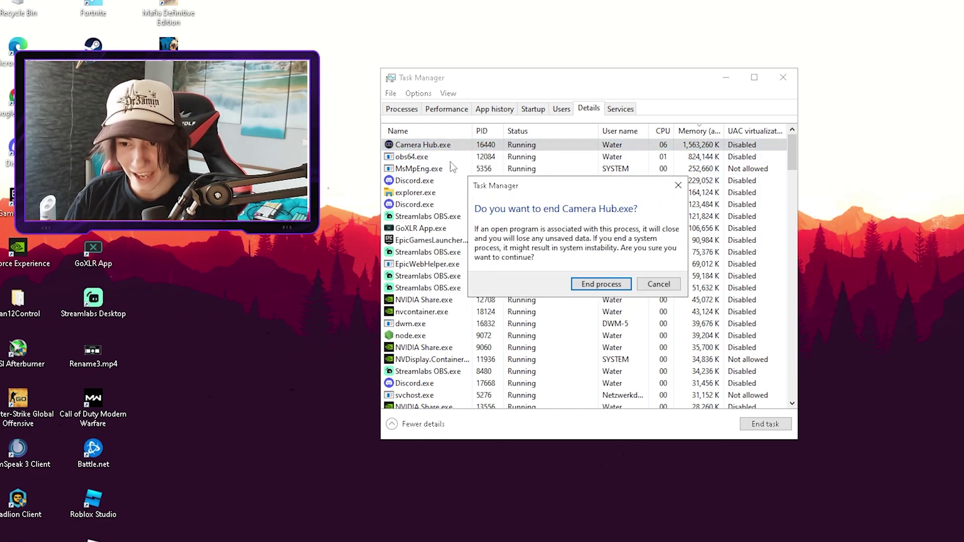
click(592, 285)
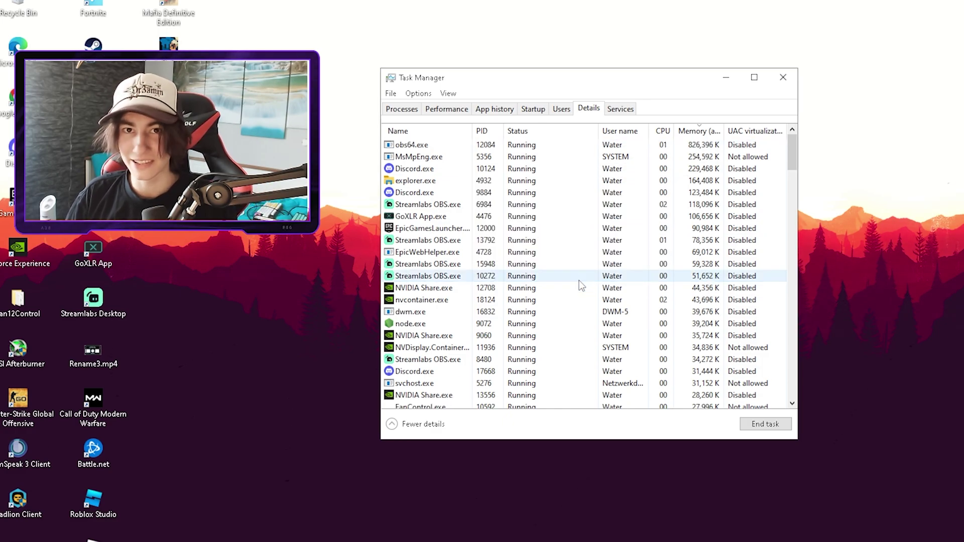
- Select Discord.exe in the Details list to check its memory use
click(536, 171)
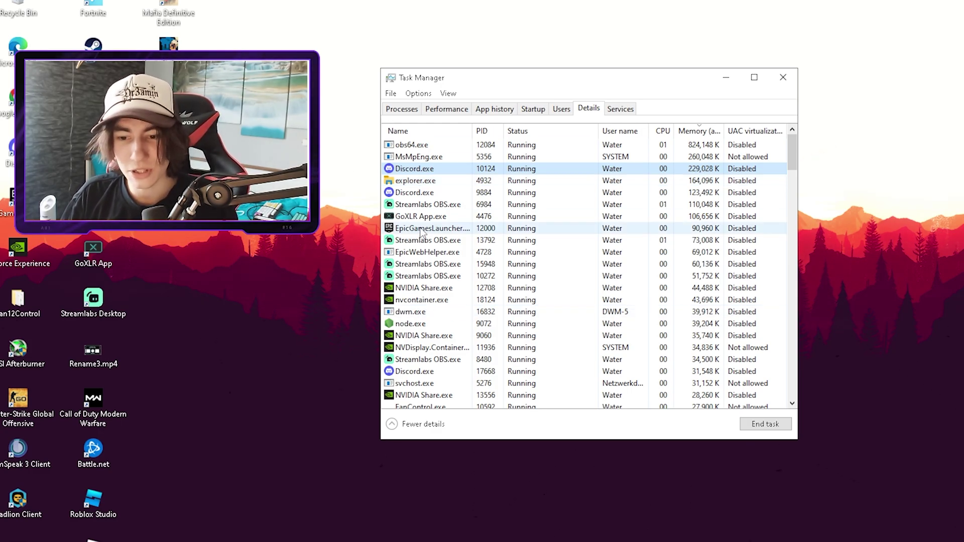
scroll(454, 226, down, 1)
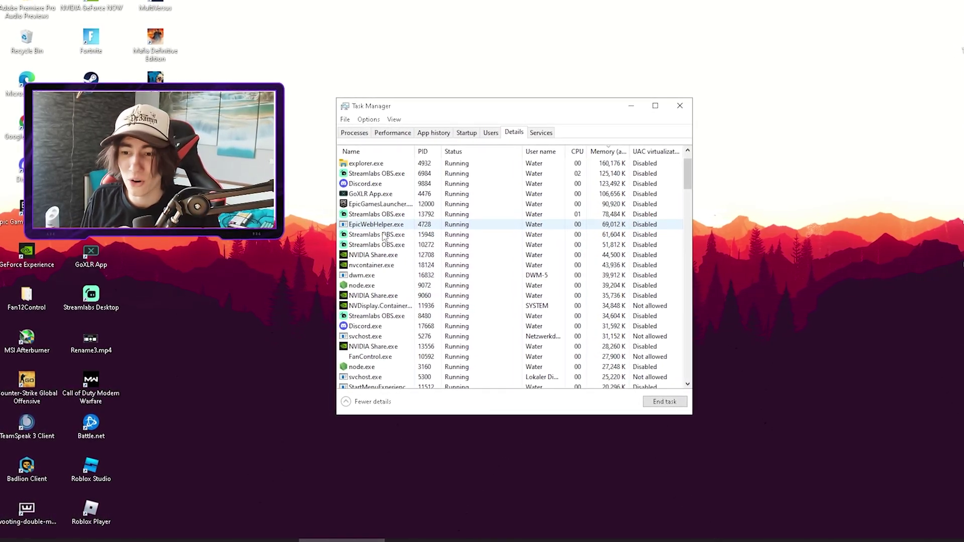
scroll(374, 196, up, 1)
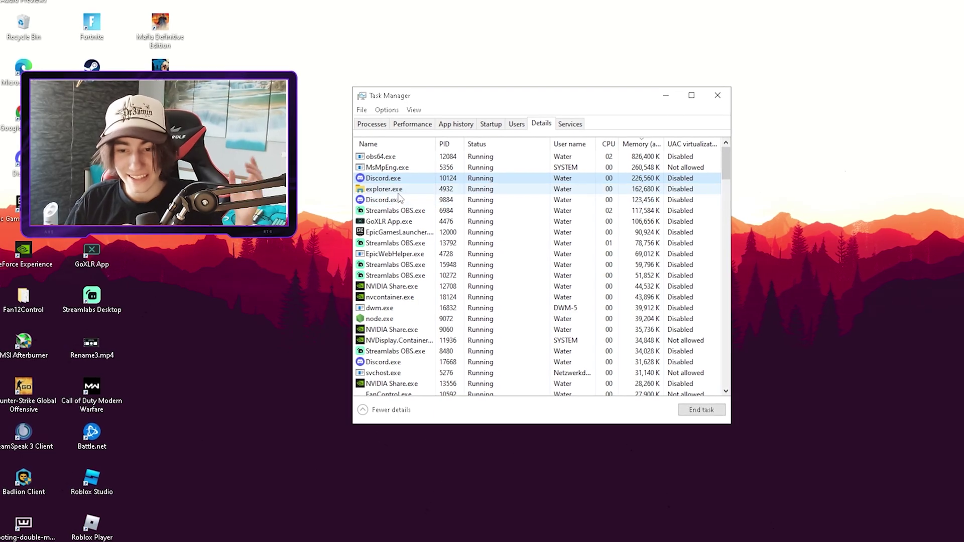
scroll(399, 199, down, 4)
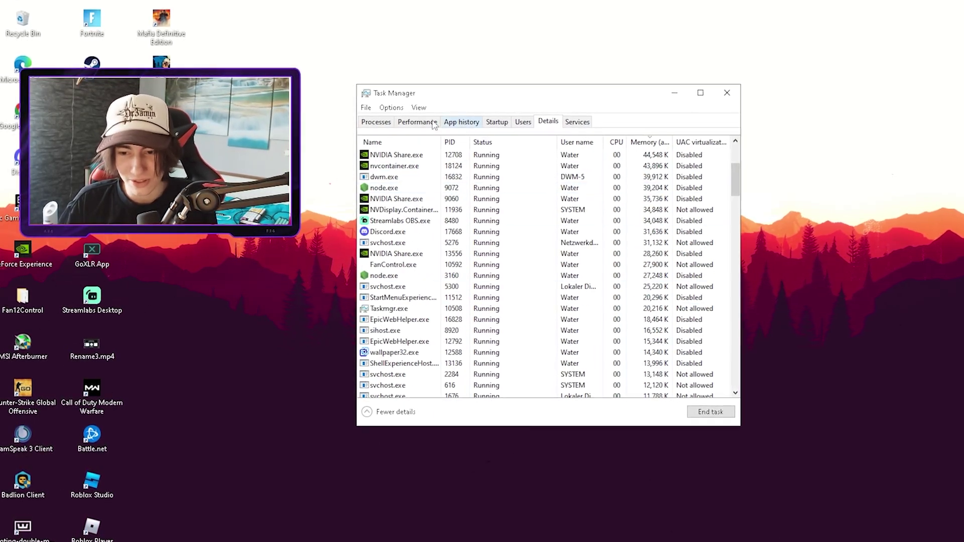
scroll(456, 246, up, 3)
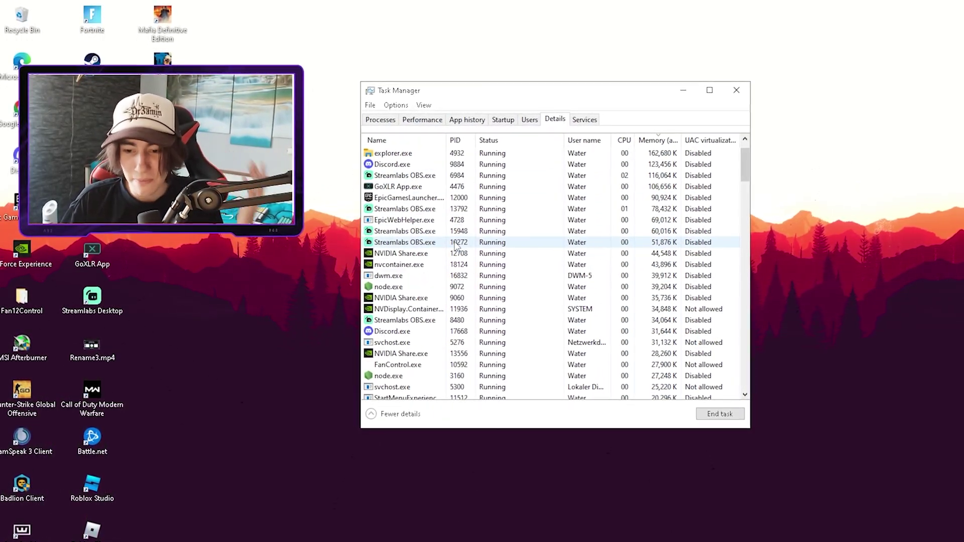
scroll(459, 251, up, 1)
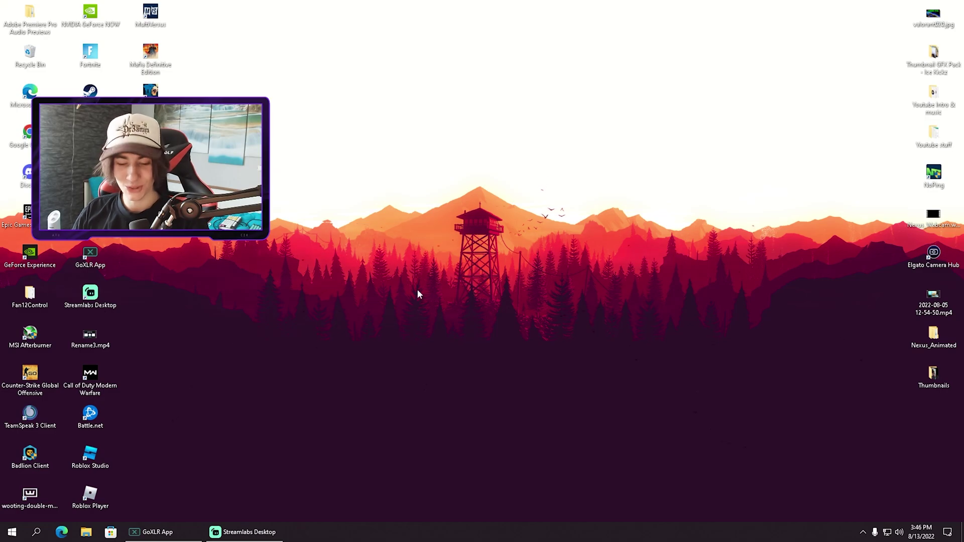
- Search 'backgr' and open the Background apps settings page, looking through its app list
key(super)
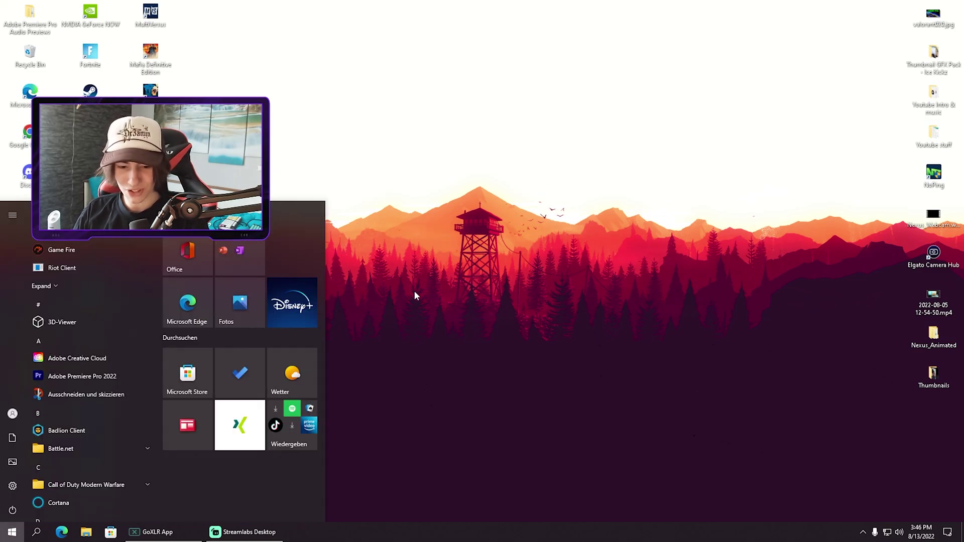
text(backgr)
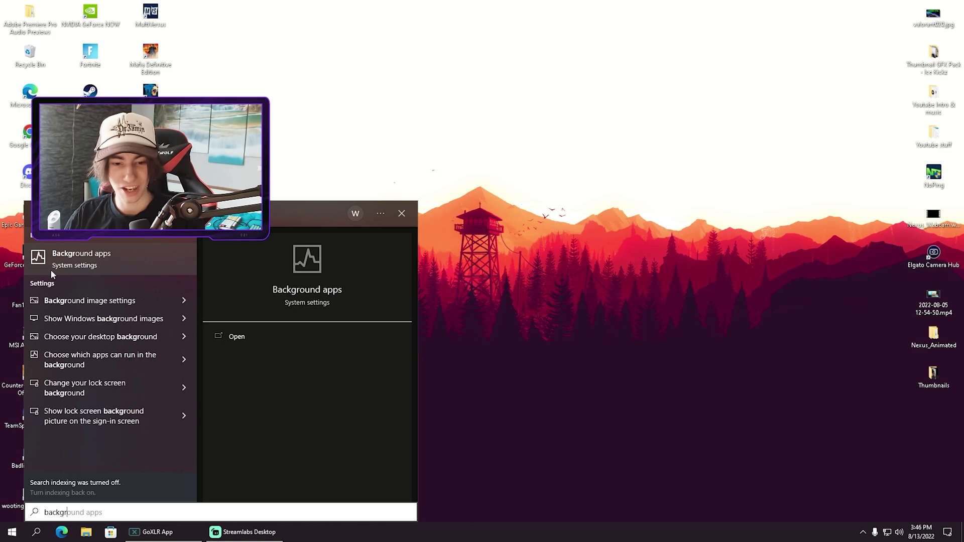
click(69, 266)
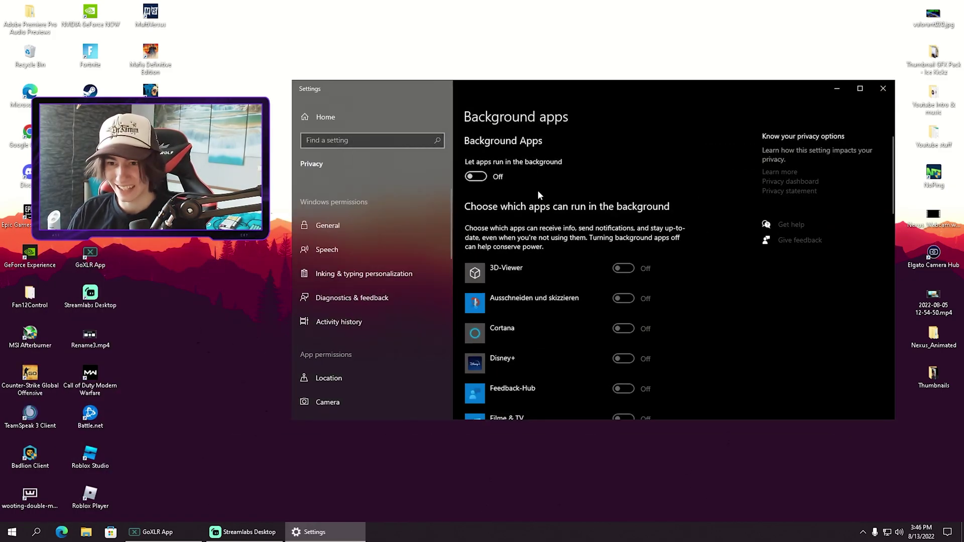
scroll(489, 208, down, 2)
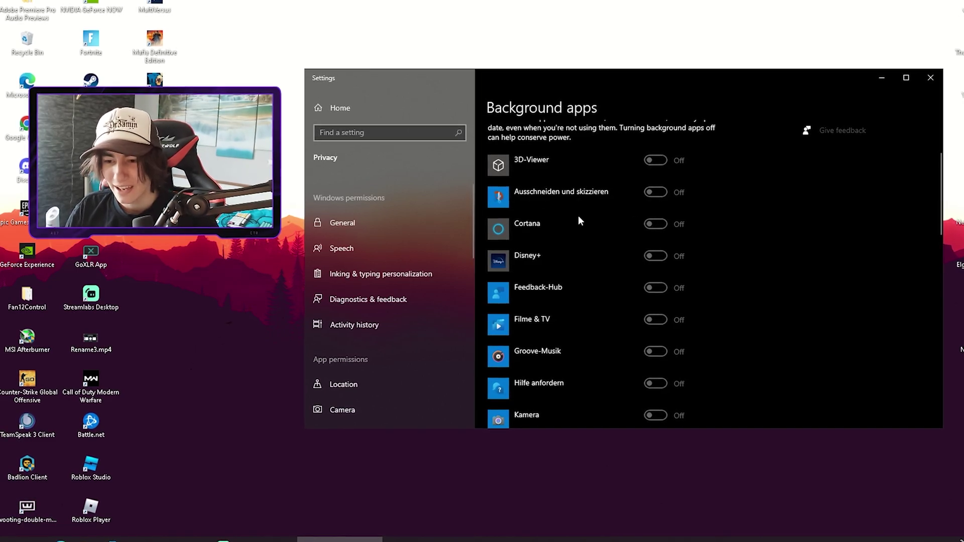
scroll(519, 202, down, 2)
scroll(597, 234, down, 5)
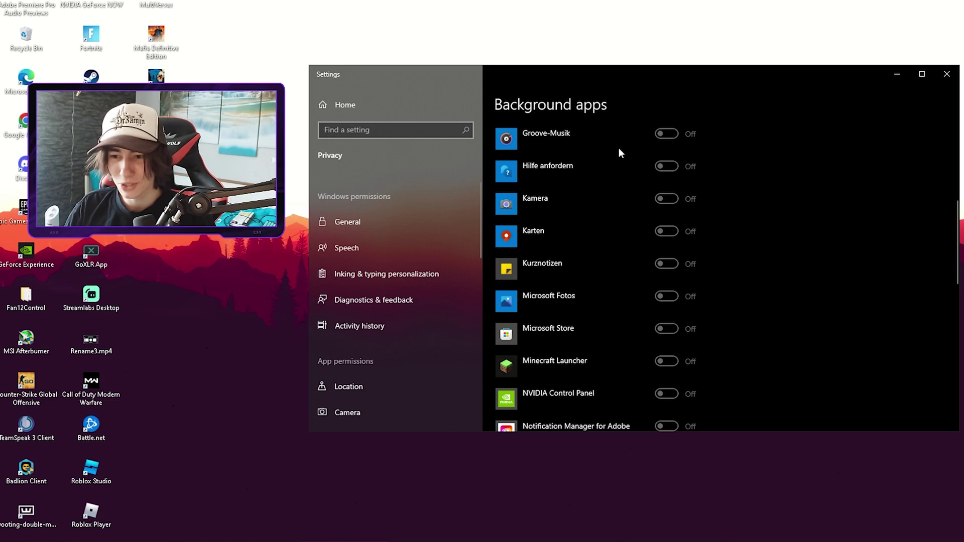
scroll(579, 151, down, 10)
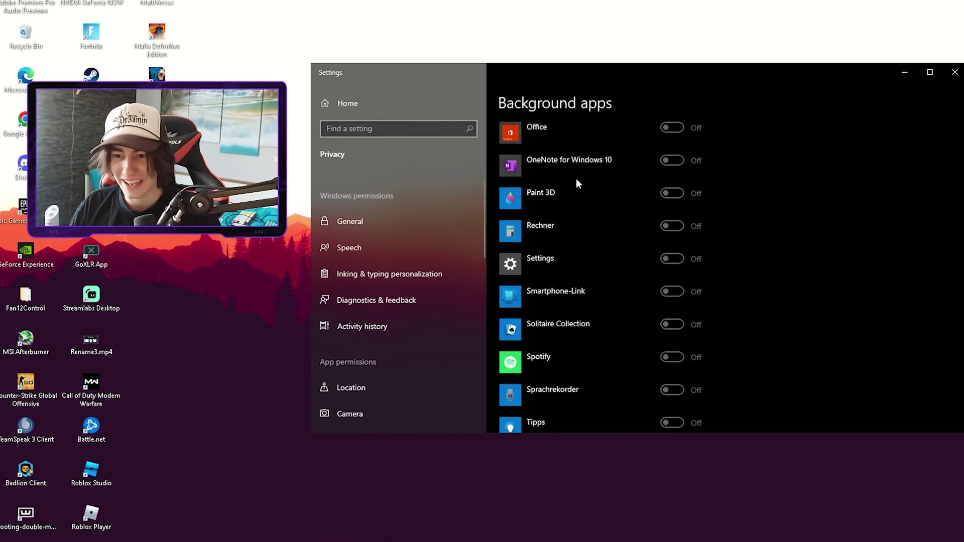
scroll(576, 178, up, 15)
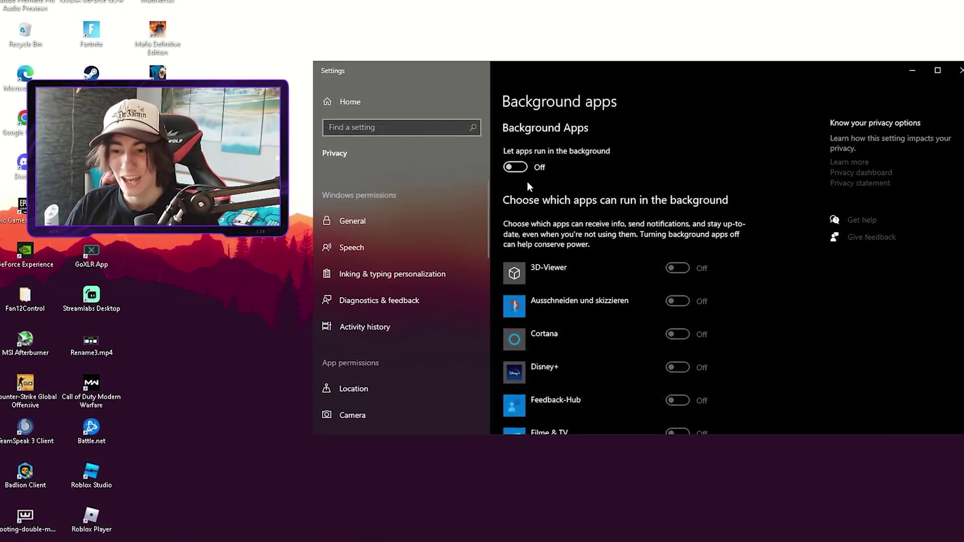
- Toggle 'Let apps run in the background' on, off, and back on
click(520, 169)
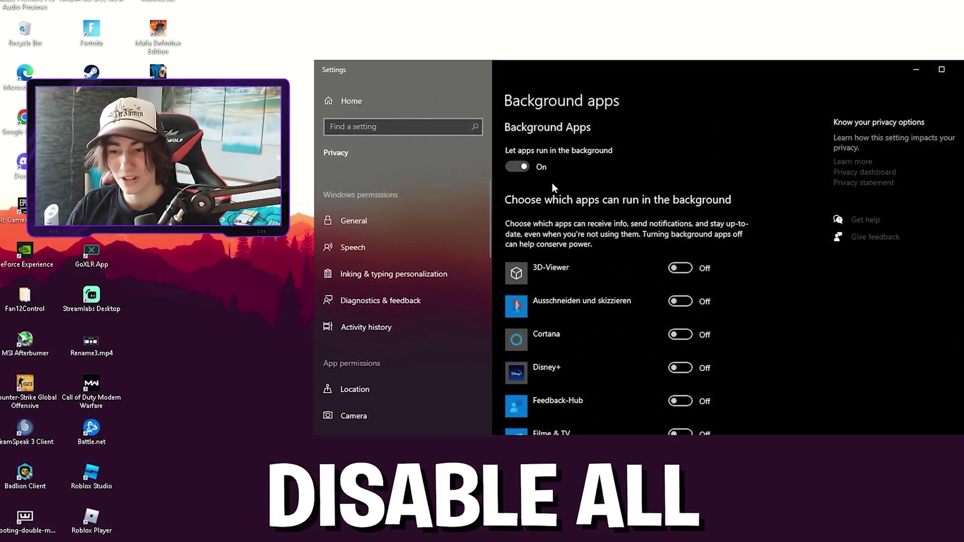
click(522, 167)
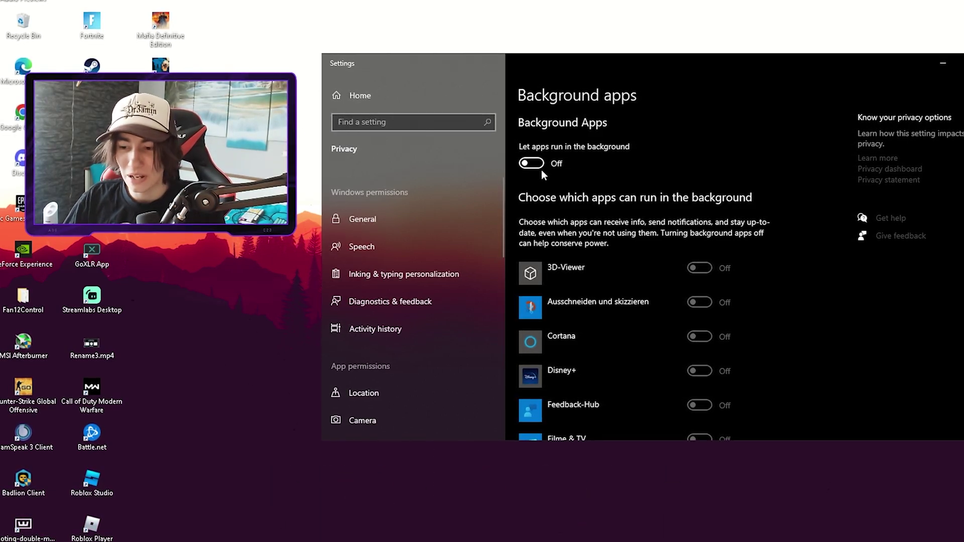
click(533, 165)
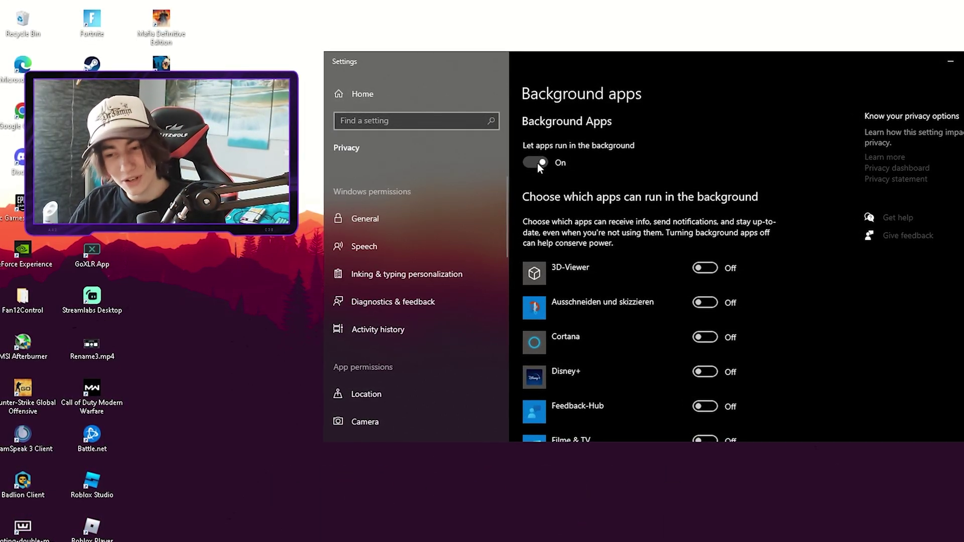
- Turn off background running for Adobe Notification Manager, Office, OneNote, Paint 3D, Rechner and Settings
scroll(595, 216, down, 10)
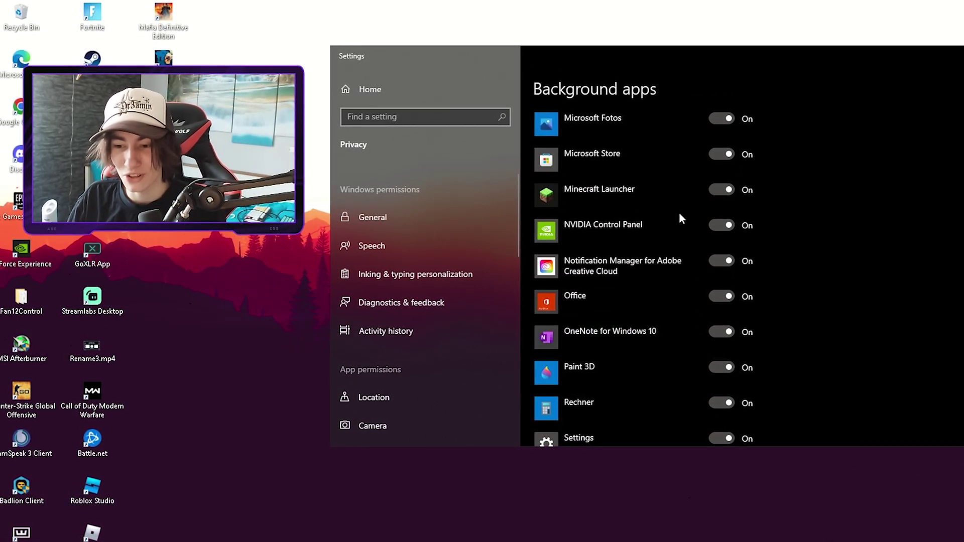
scroll(701, 236, down, 1)
scroll(702, 225, down, 1)
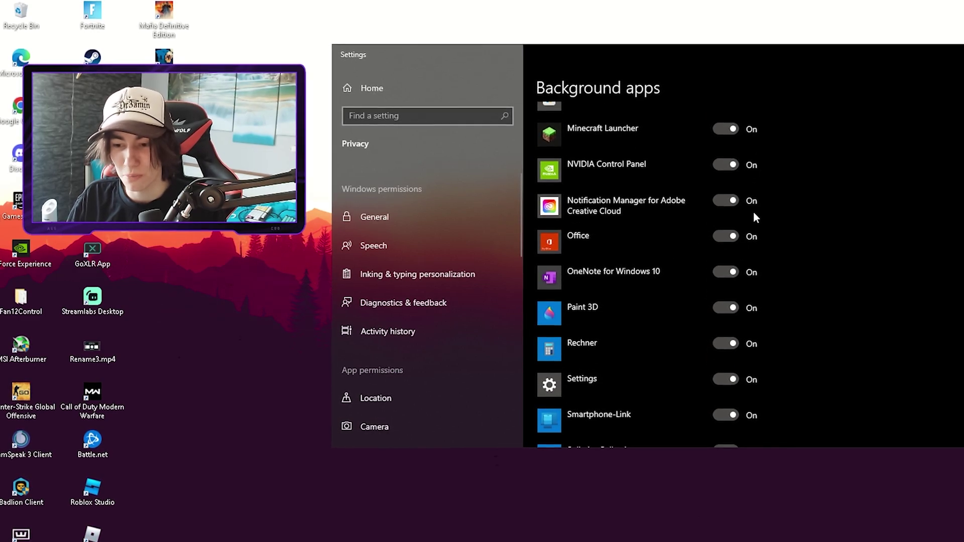
click(728, 197)
click(729, 233)
scroll(730, 234, down, 1)
scroll(732, 234, down, 3)
click(731, 149)
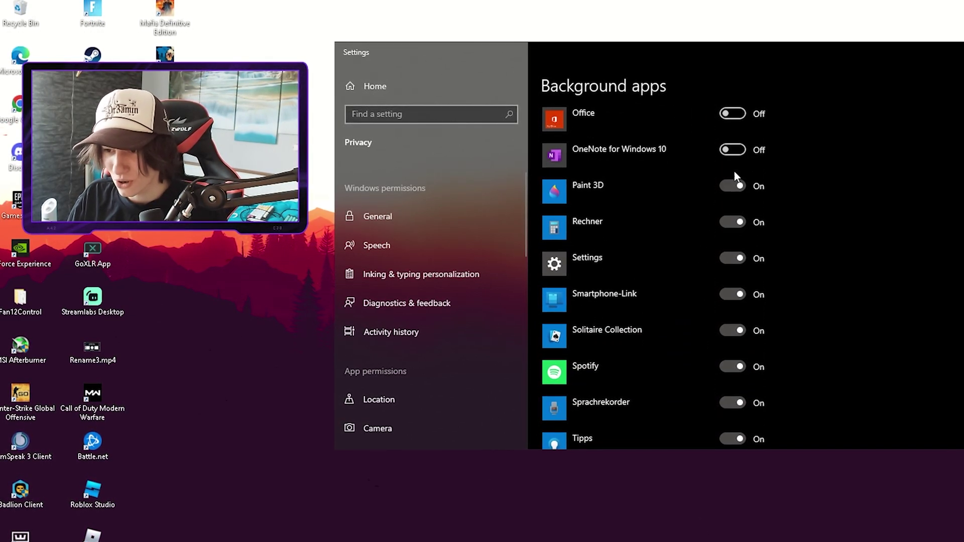
click(730, 185)
click(731, 222)
click(734, 257)
- Turn off background running for Smartphone-Link, Solitaire Collection, Spotify, Sprachrekorder and Tipps
scroll(738, 238, down, 2)
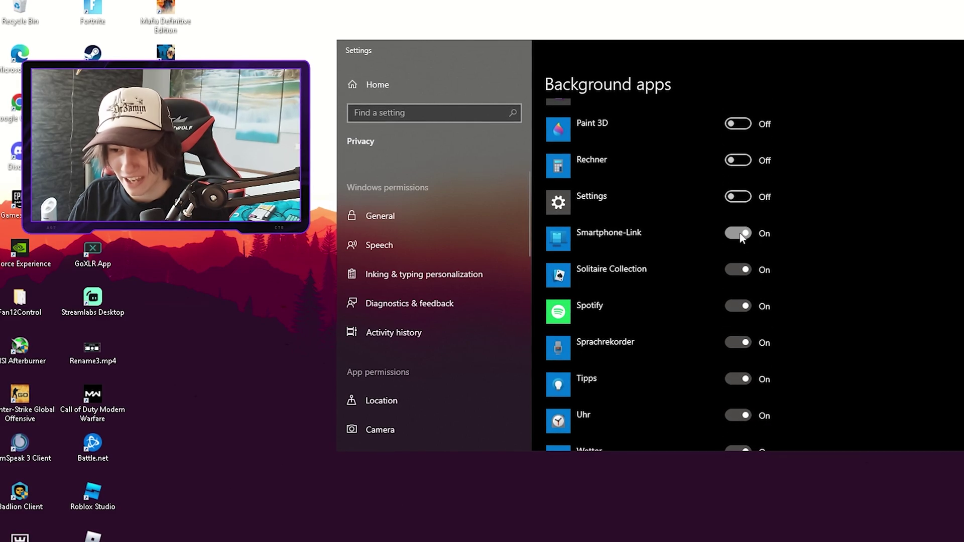
click(737, 232)
scroll(738, 232, down, 1)
click(738, 211)
click(742, 243)
scroll(743, 243, down, 2)
scroll(742, 201, down, 1)
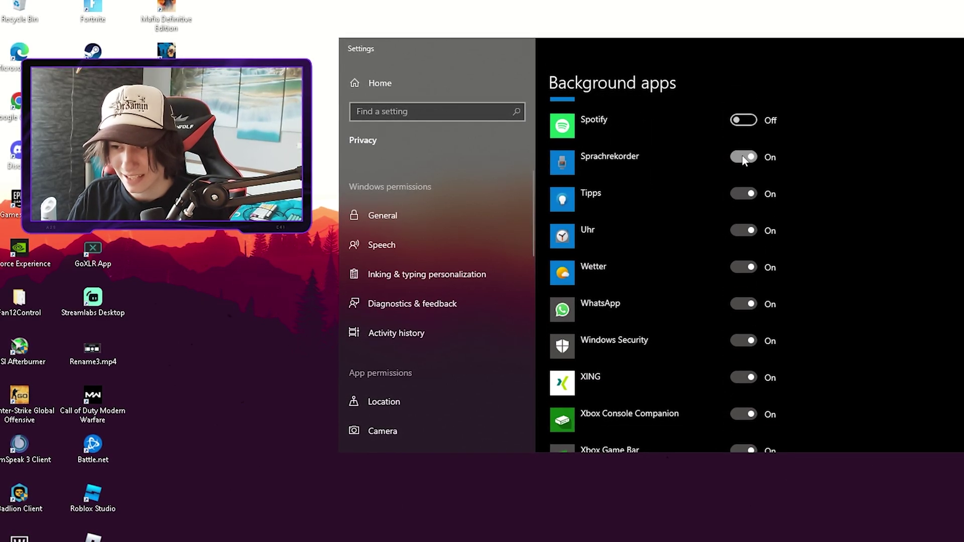
click(742, 156)
click(744, 193)
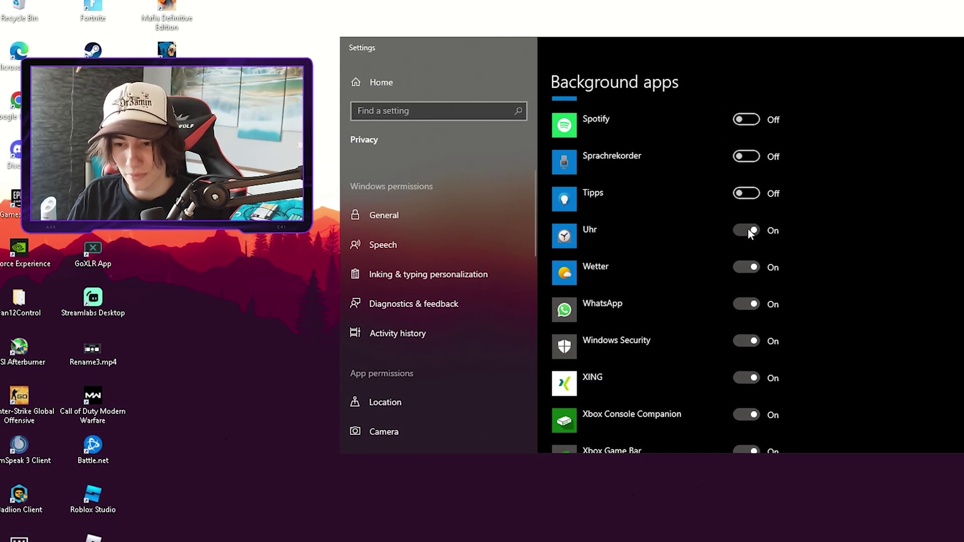
- Turn off Uhr, Wetter, WhatsApp, Windows Security, XING, Xbox Console Companion and Xbox Game Bar
scroll(748, 231, down, 2)
click(746, 159)
click(747, 196)
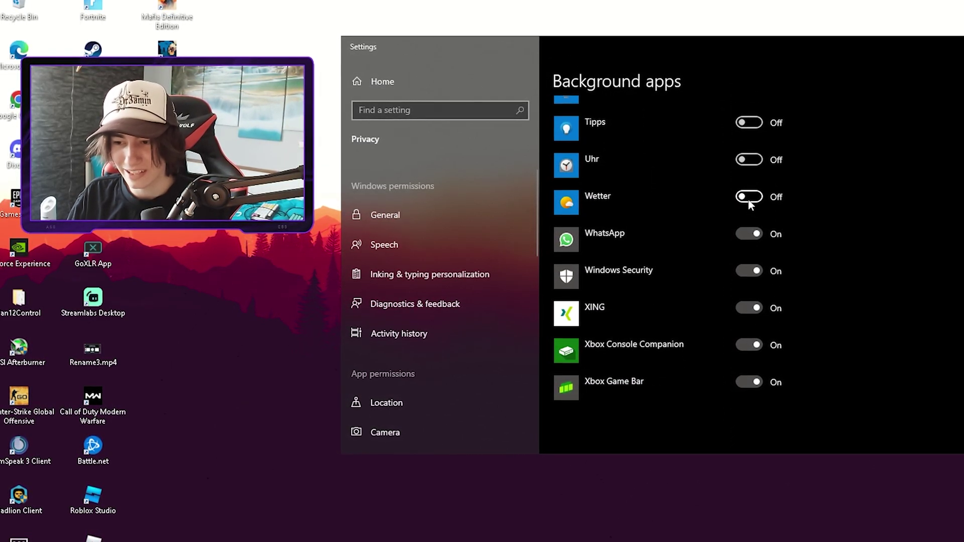
click(747, 232)
click(747, 270)
click(752, 307)
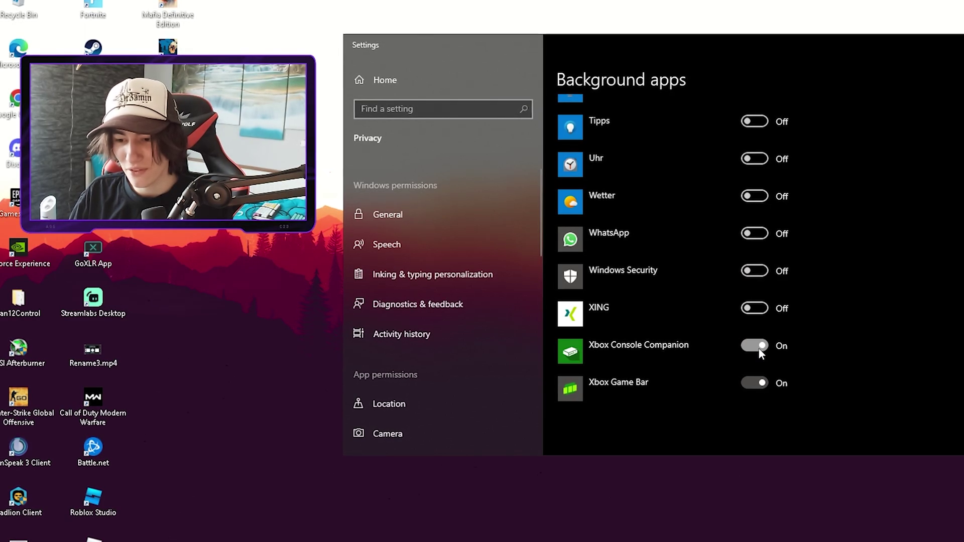
click(753, 346)
click(752, 383)
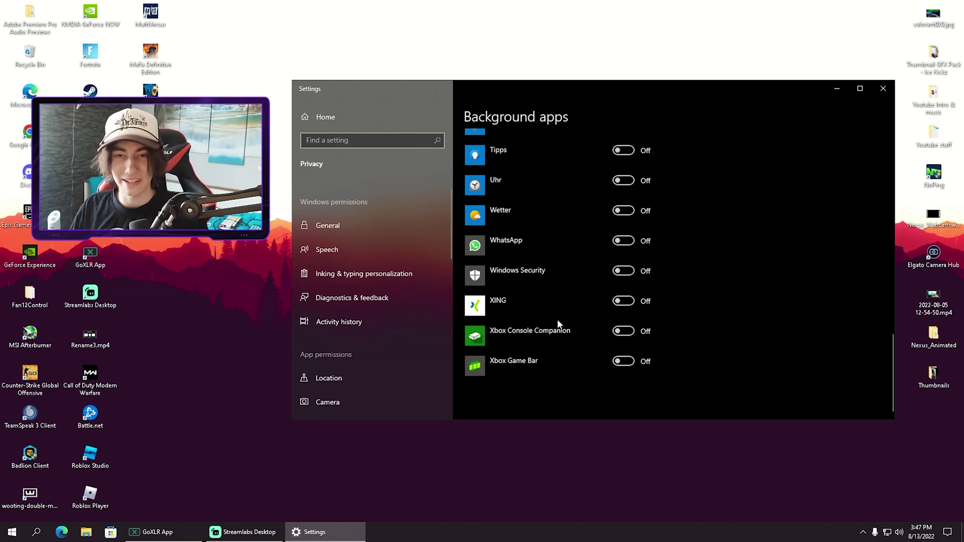
scroll(560, 322, up, 5)
scroll(559, 324, up, 4)
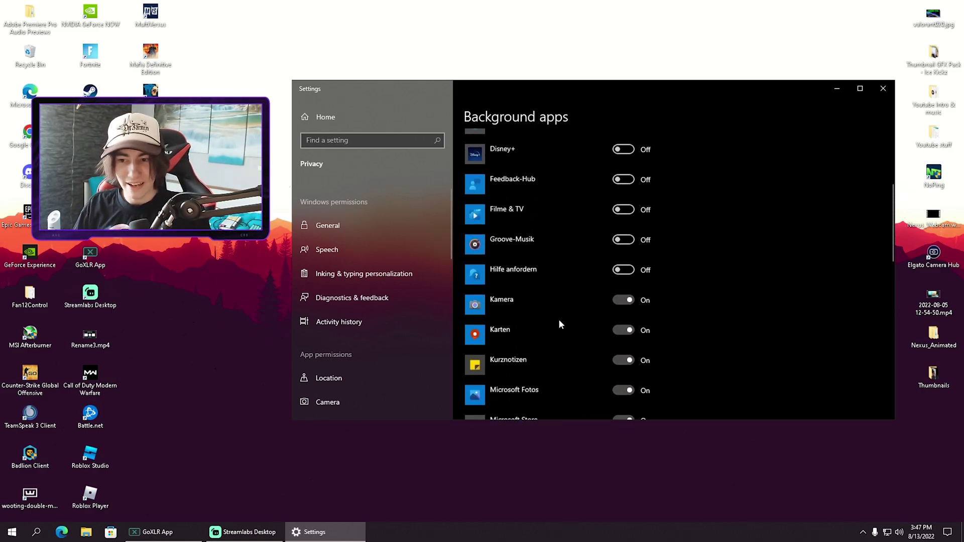
scroll(559, 324, up, 4)
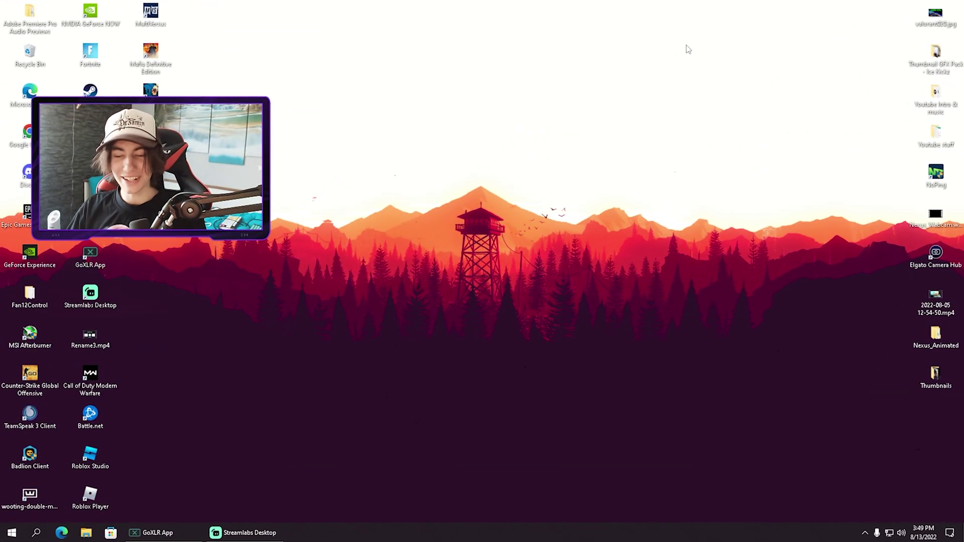
- Search 'delete' and open the Storage page showing 375 GB used and 23.2 GB temporary files
key(super)
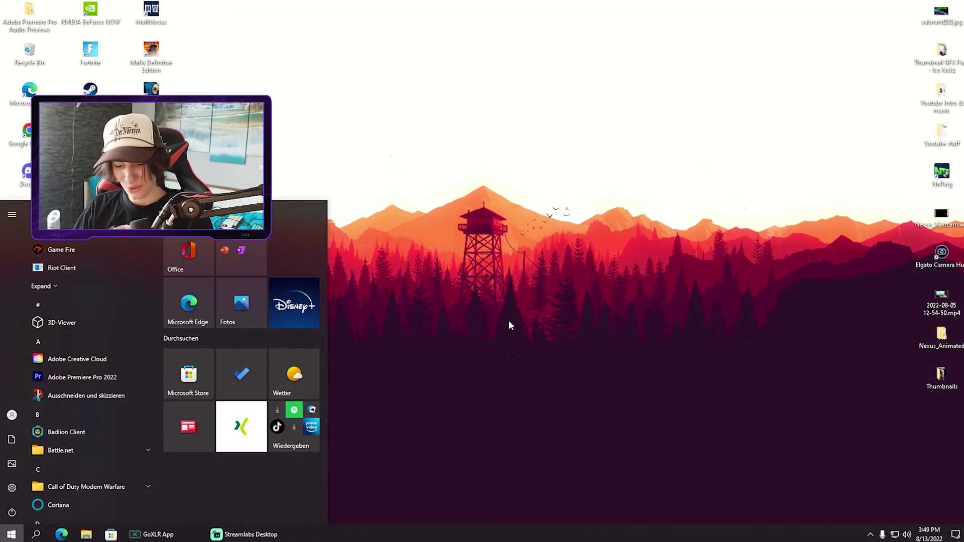
text(delete)
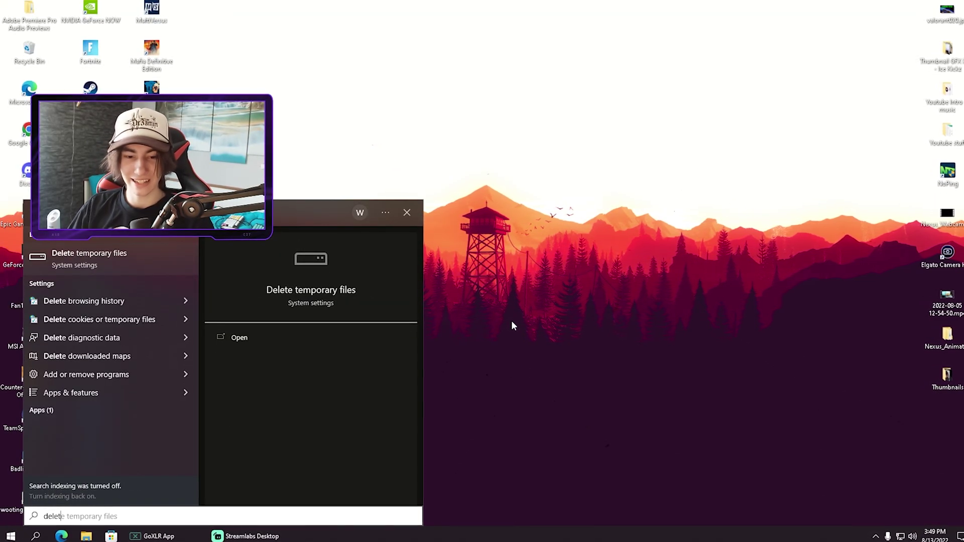
click(86, 258)
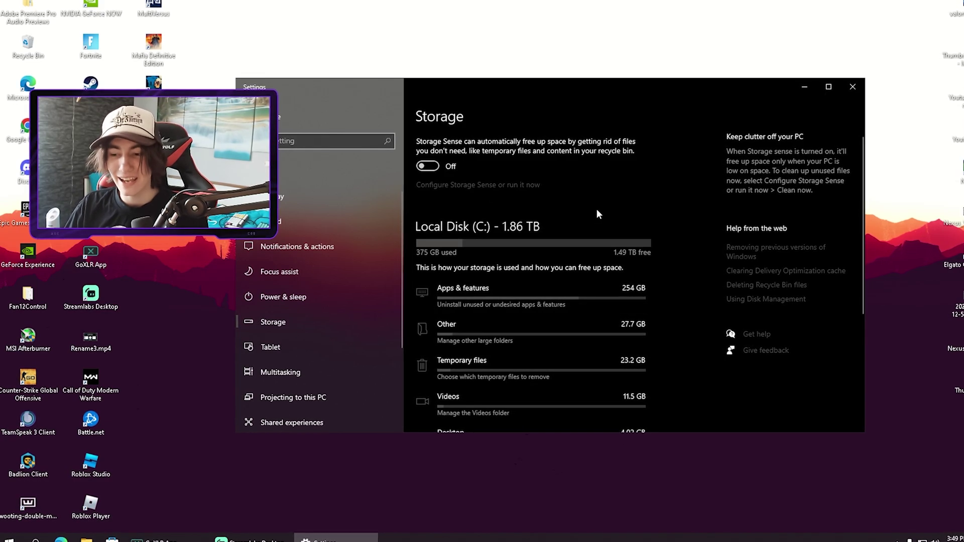
scroll(589, 211, down, 2)
scroll(533, 278, down, 4)
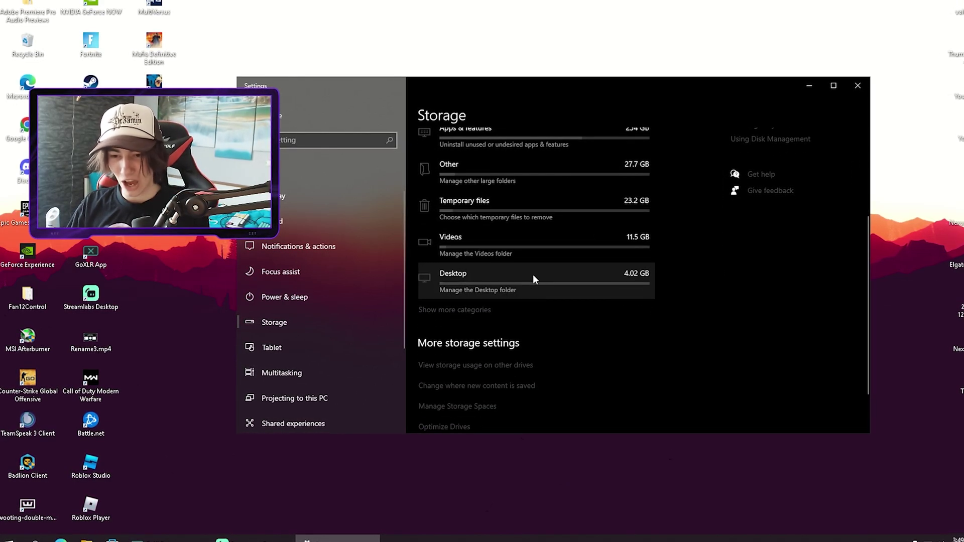
scroll(558, 256, up, 4)
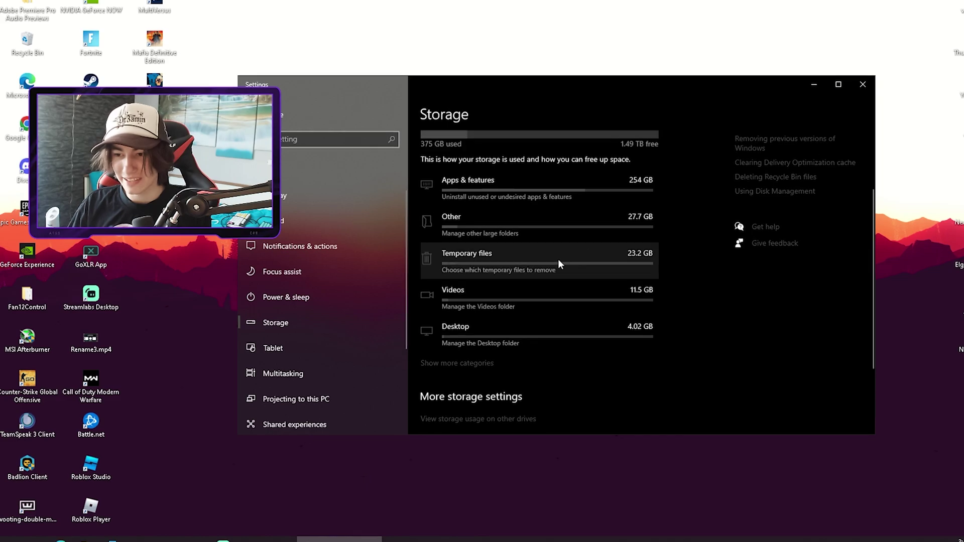
scroll(564, 266, up, 2)
scroll(552, 261, down, 4)
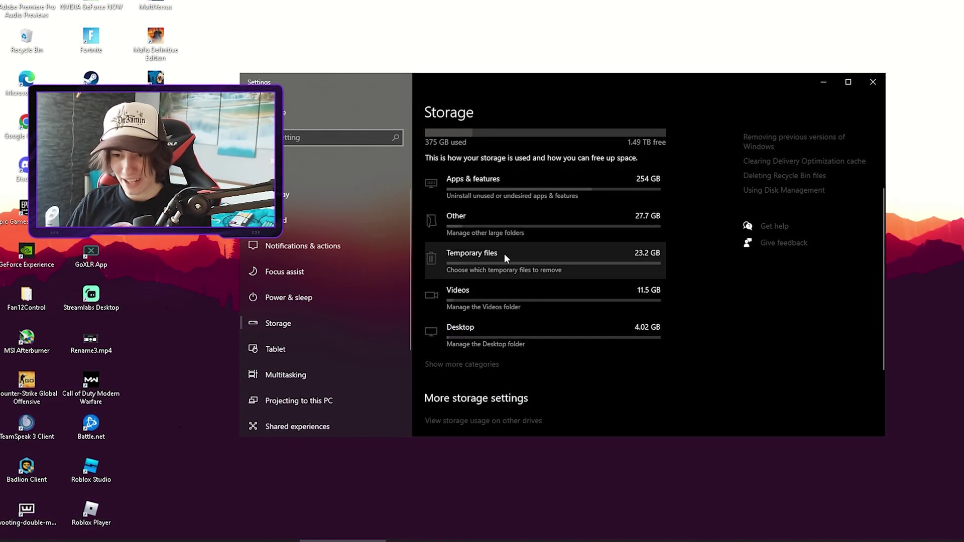
scroll(547, 257, down, 1)
scroll(548, 257, down, 2)
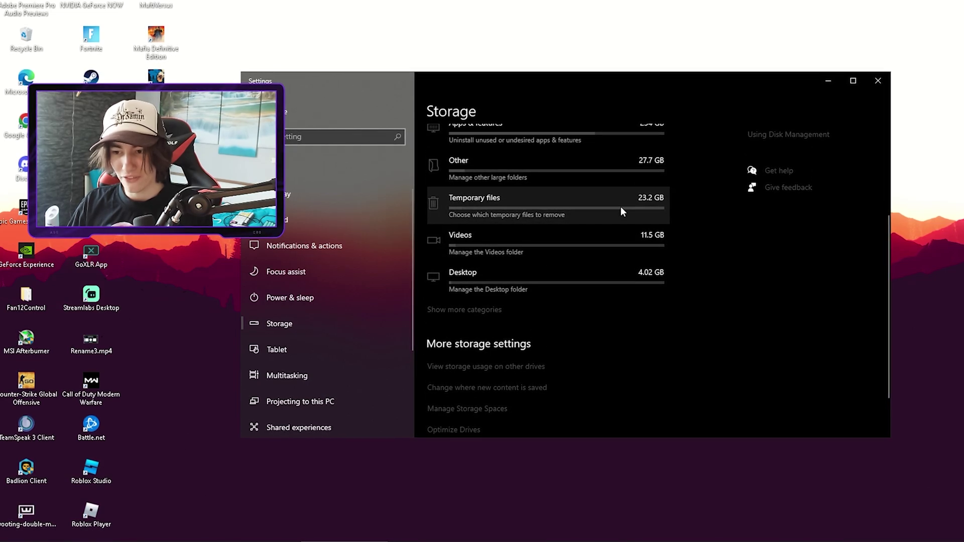
mouse_move(643, 204)
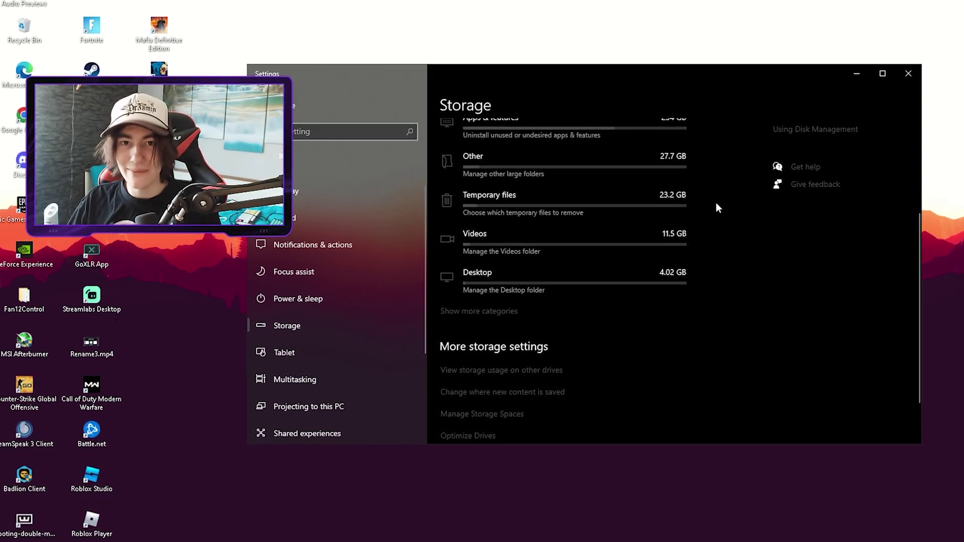
- Open Temporary files and tick Downloads, Recycle Bin and Delivery Optimization Files
click(567, 194)
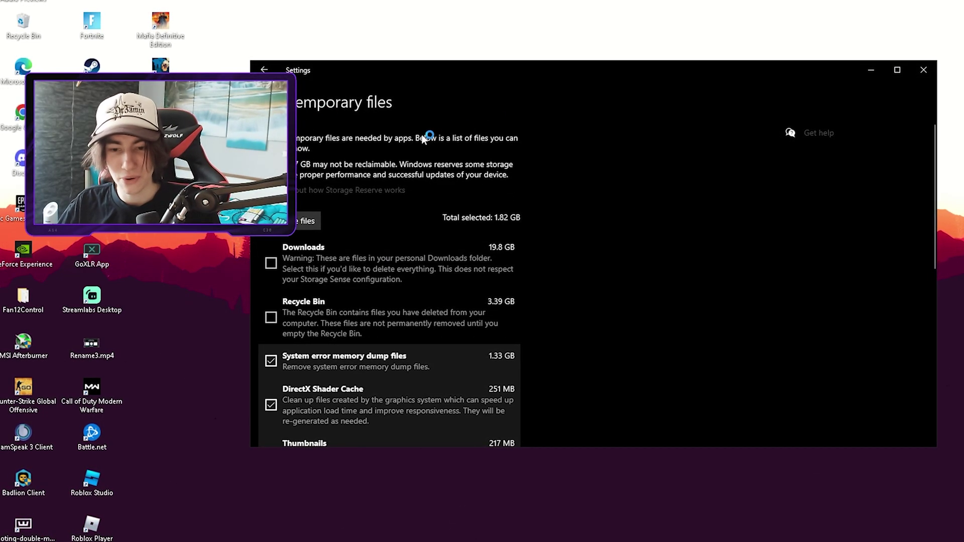
scroll(384, 159, down, 2)
click(385, 160)
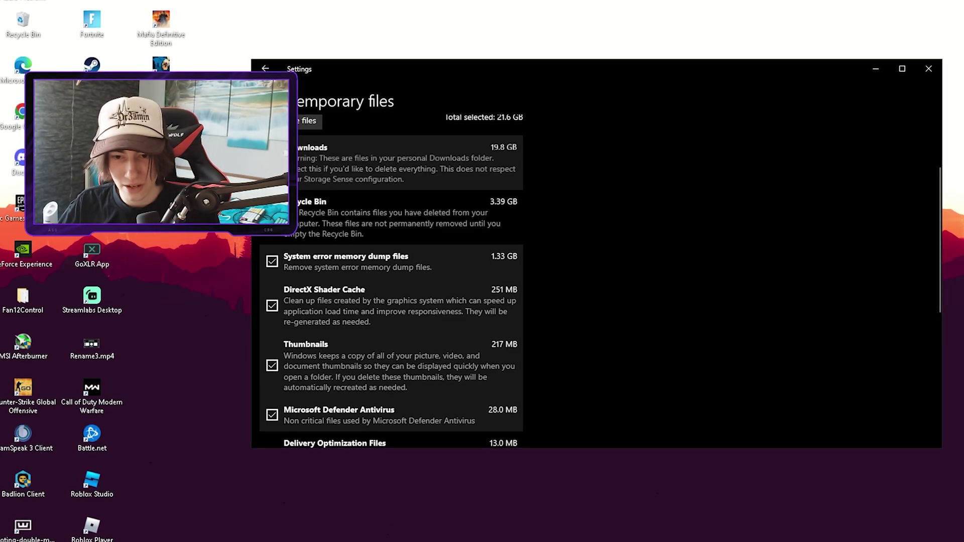
click(351, 218)
scroll(392, 291, down, 4)
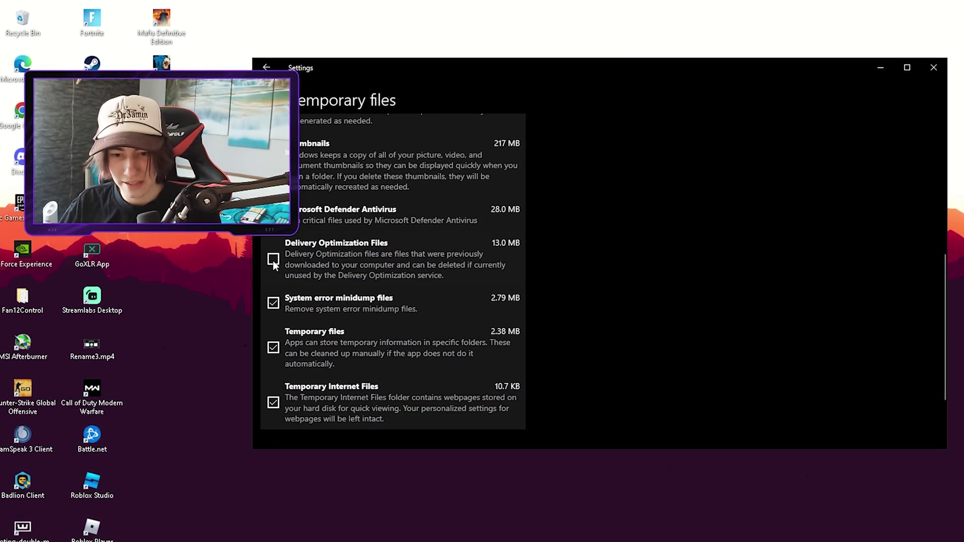
click(273, 260)
- Remove the selected temporary files, leaving only 60.8 MB
scroll(392, 225, down, 2)
scroll(373, 272, up, 4)
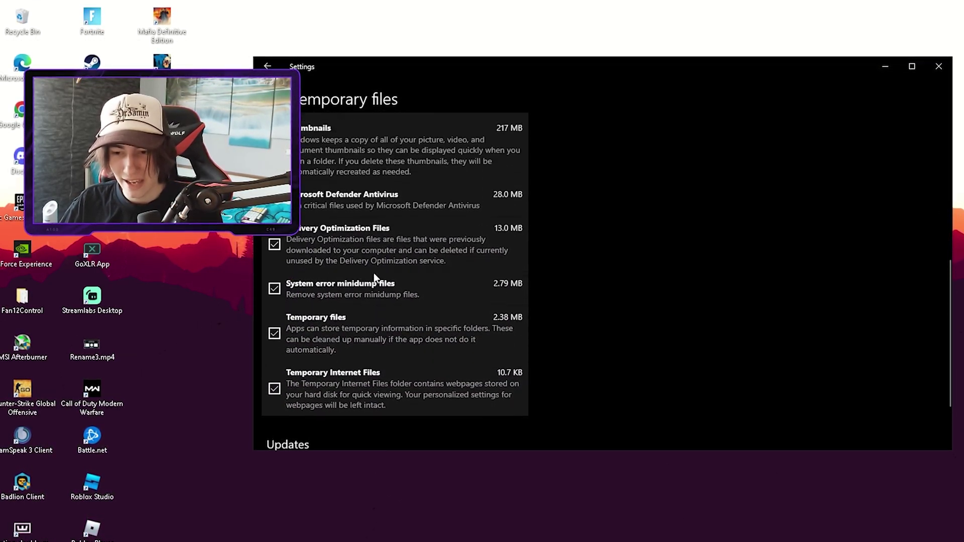
scroll(449, 249, up, 3)
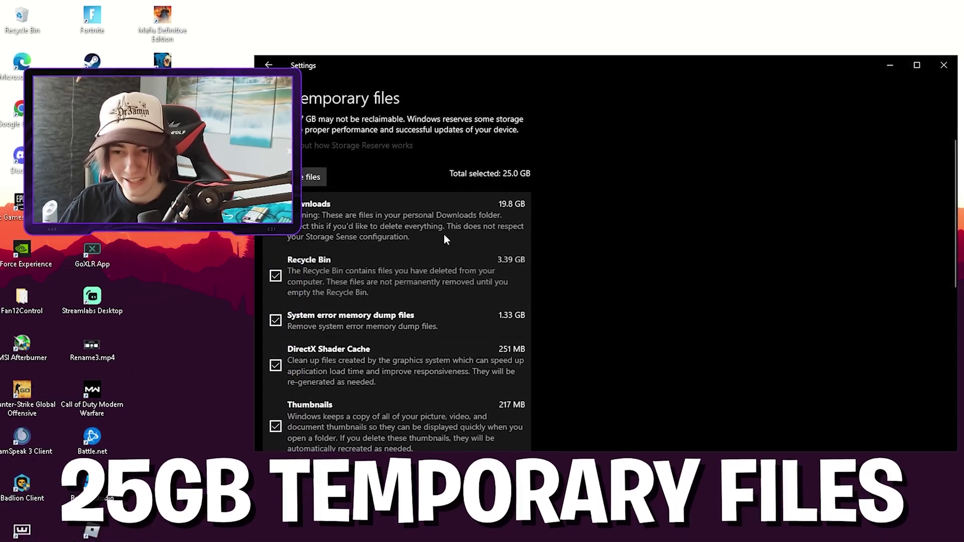
scroll(486, 184, down, 5)
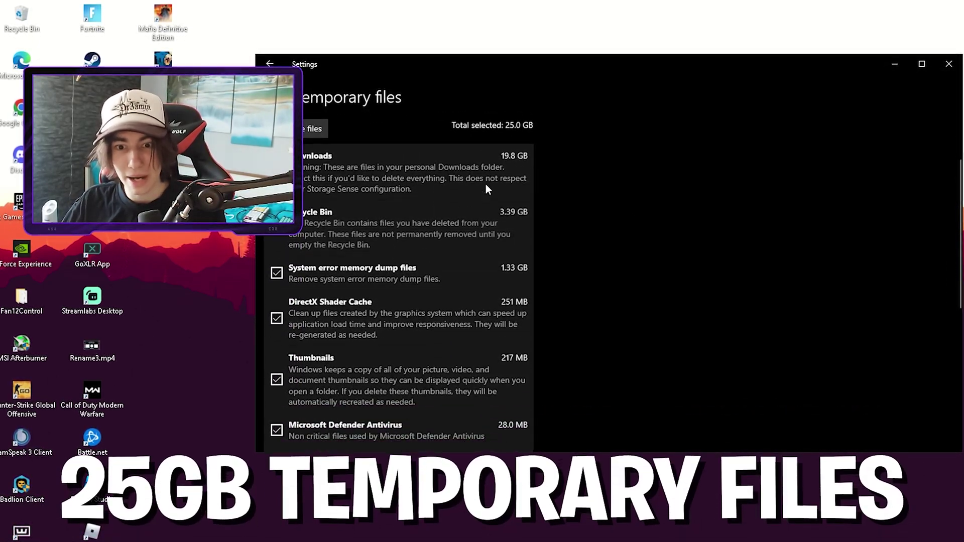
scroll(381, 261, up, 5)
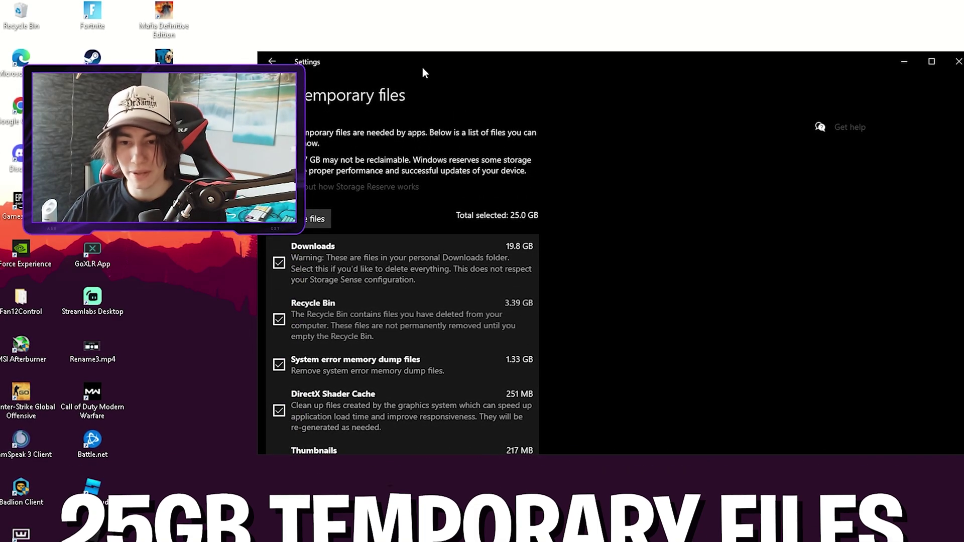
drag(423, 67, 541, 62)
click(413, 219)
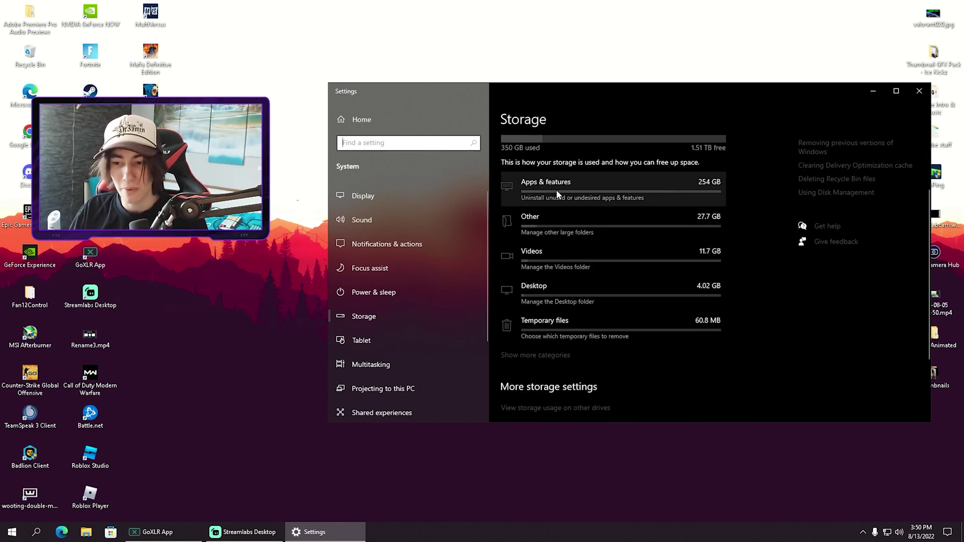
- Open Apps & features and select Call of Duty Modern Warfare to reveal its Uninstall option
click(580, 191)
scroll(547, 236, down, 3)
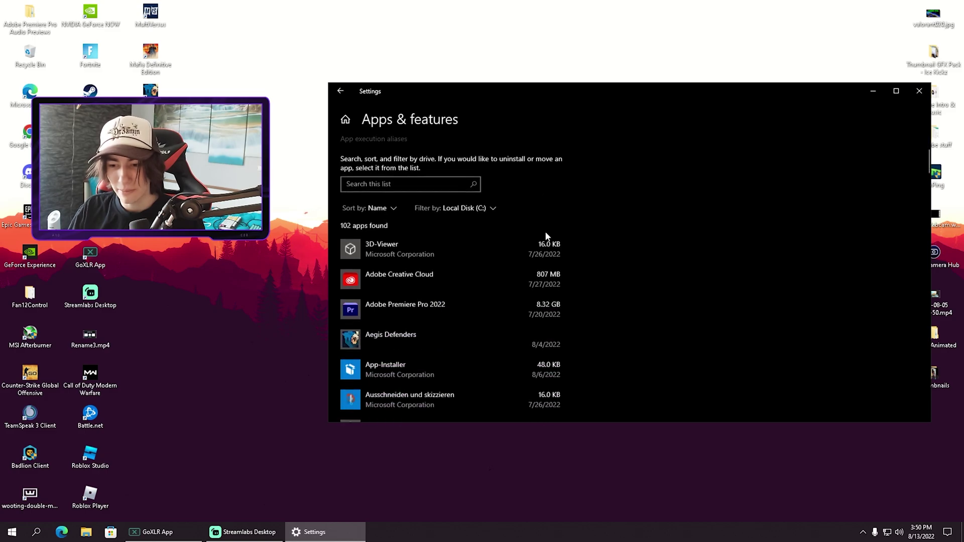
scroll(469, 249, down, 1)
scroll(454, 238, down, 1)
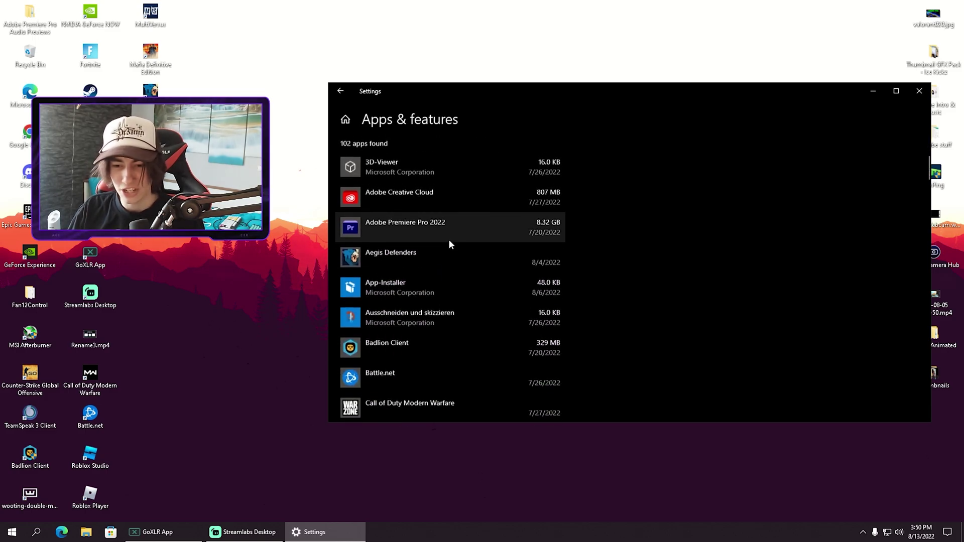
scroll(451, 257, down, 4)
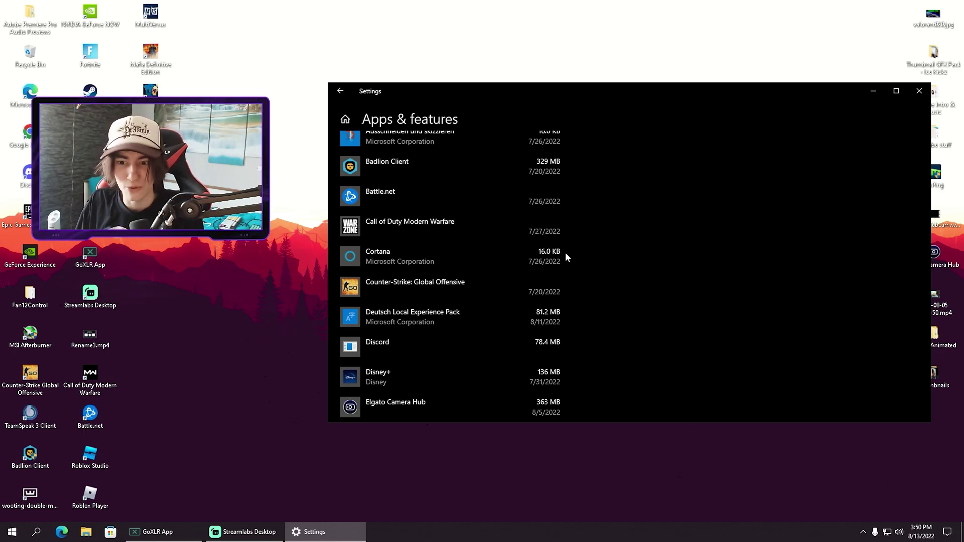
click(492, 236)
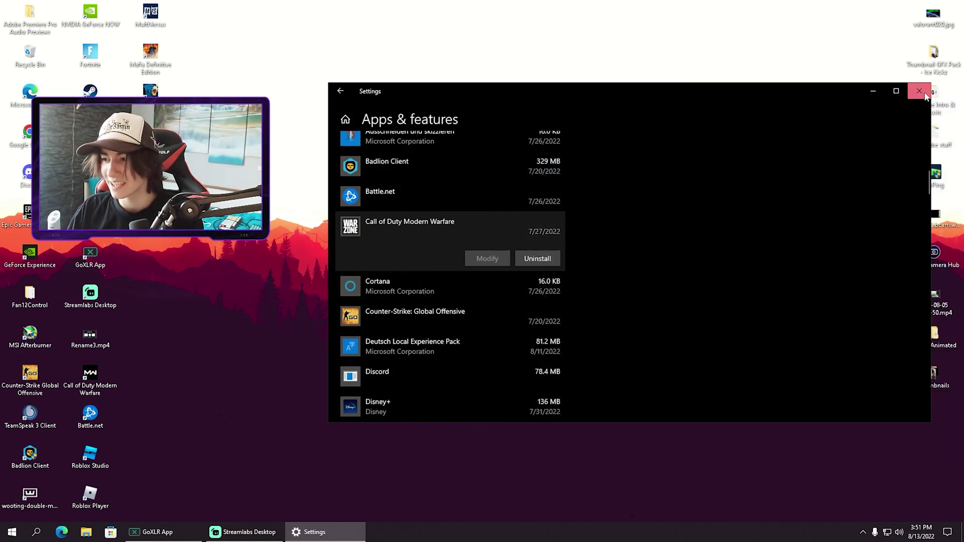
- Close Settings and return to the LeStripez blog in Chrome
click(925, 94)
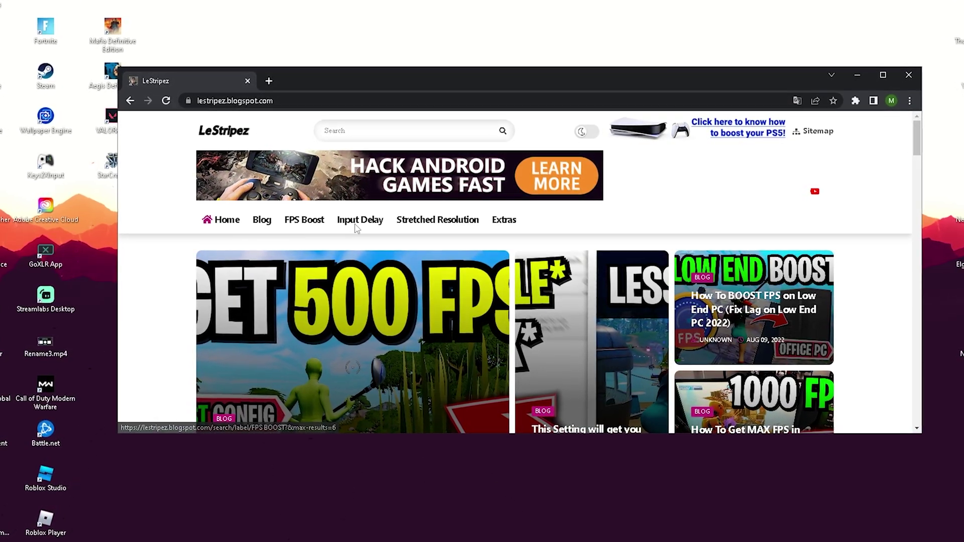
scroll(381, 223, down, 5)
scroll(401, 223, up, 5)
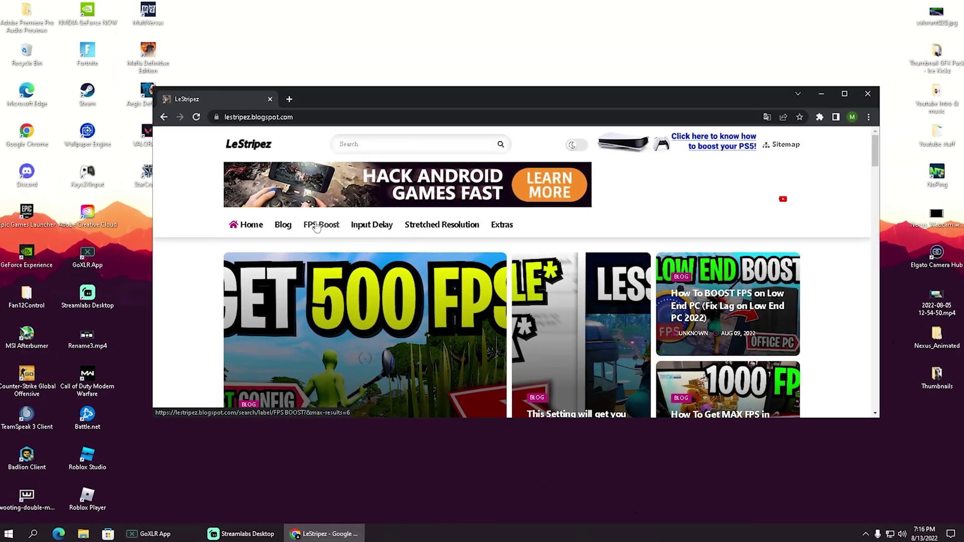
- Open the blog's FPS Boost posts and scroll down to the DOWNLOAD FILE section
click(301, 221)
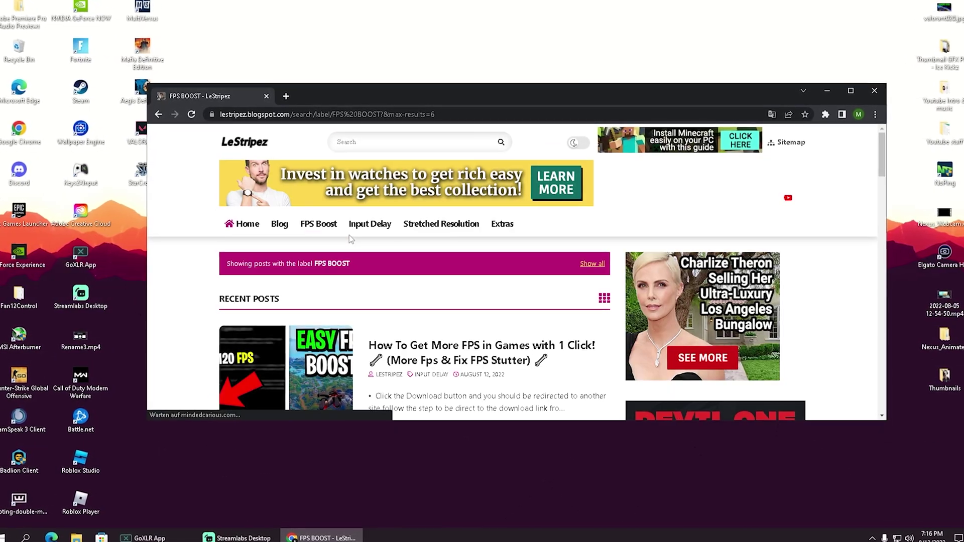
scroll(350, 238, down, 3)
scroll(301, 256, up, 3)
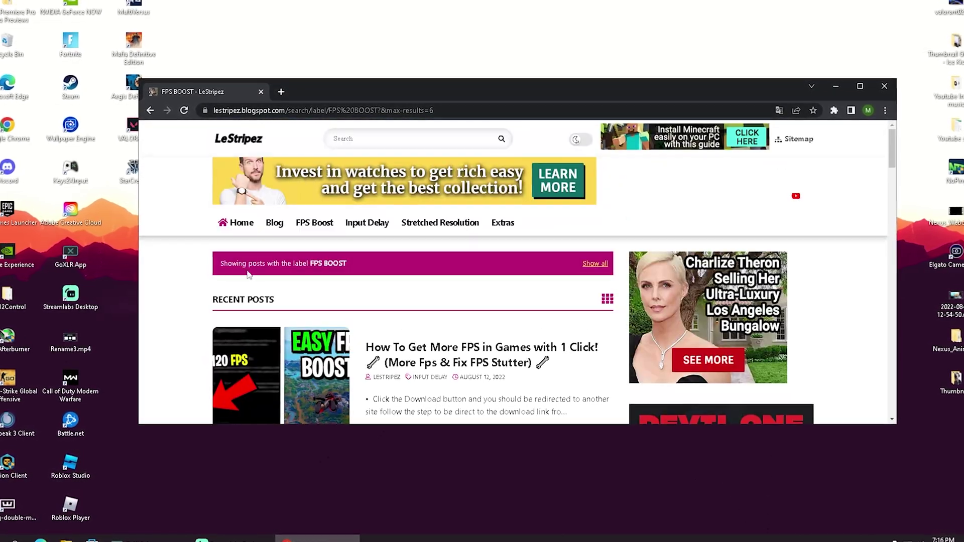
scroll(261, 268, down, 3)
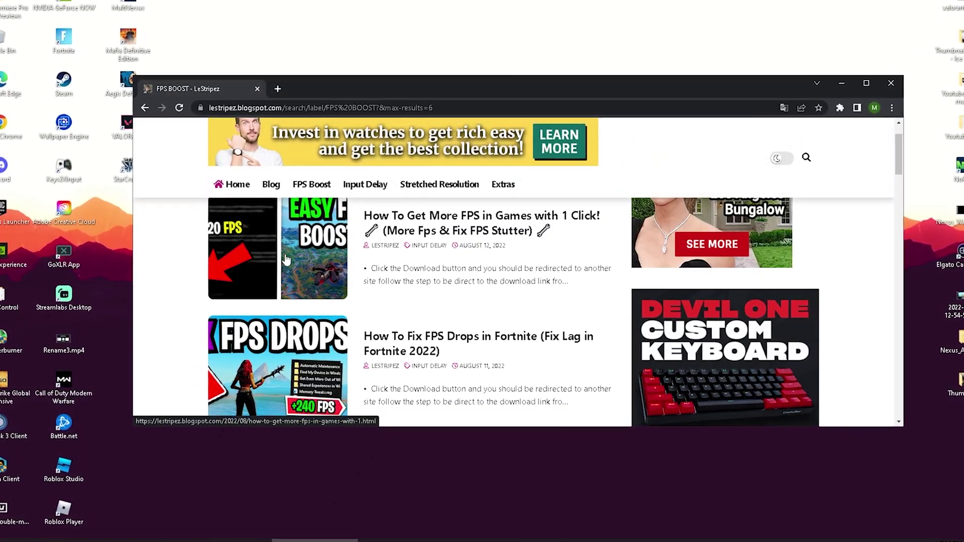
scroll(286, 259, down, 4)
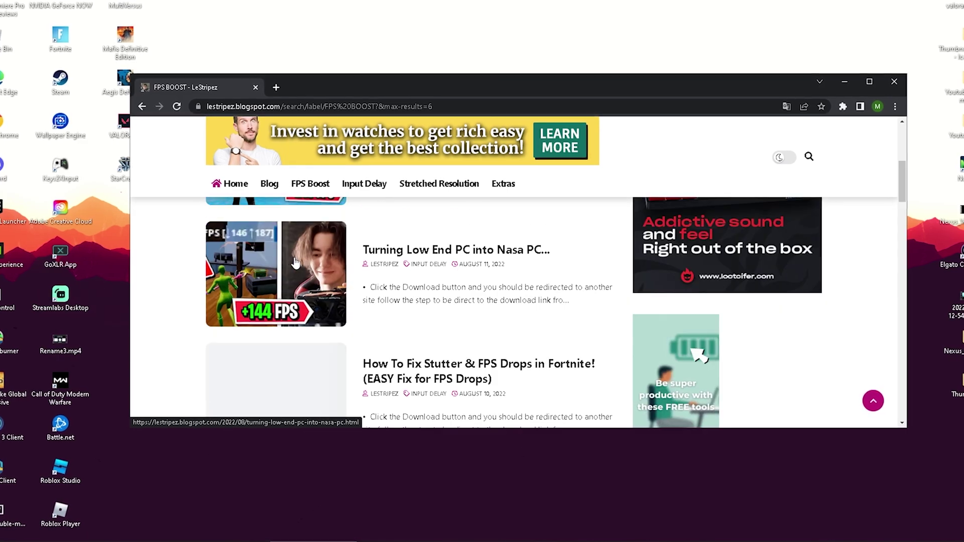
scroll(281, 282, up, 7)
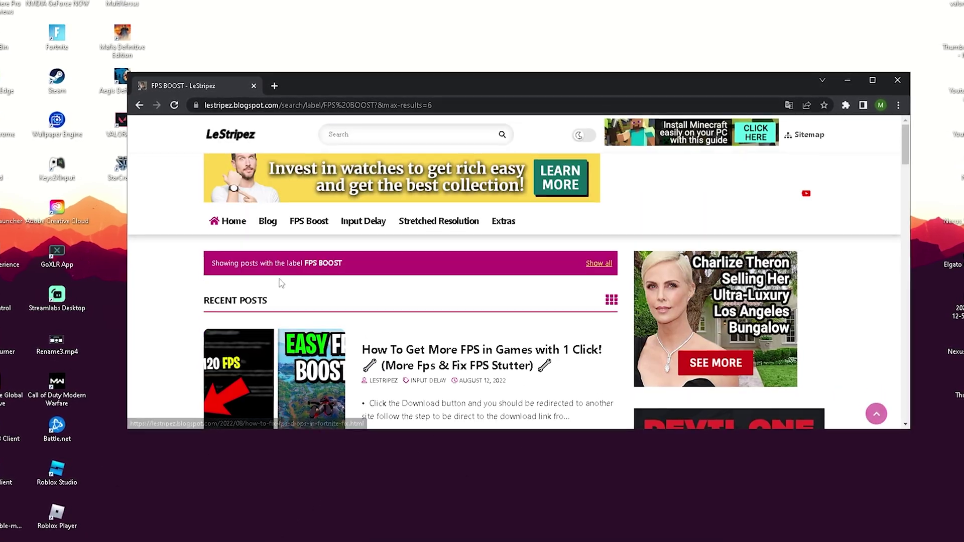
scroll(281, 283, down, 3)
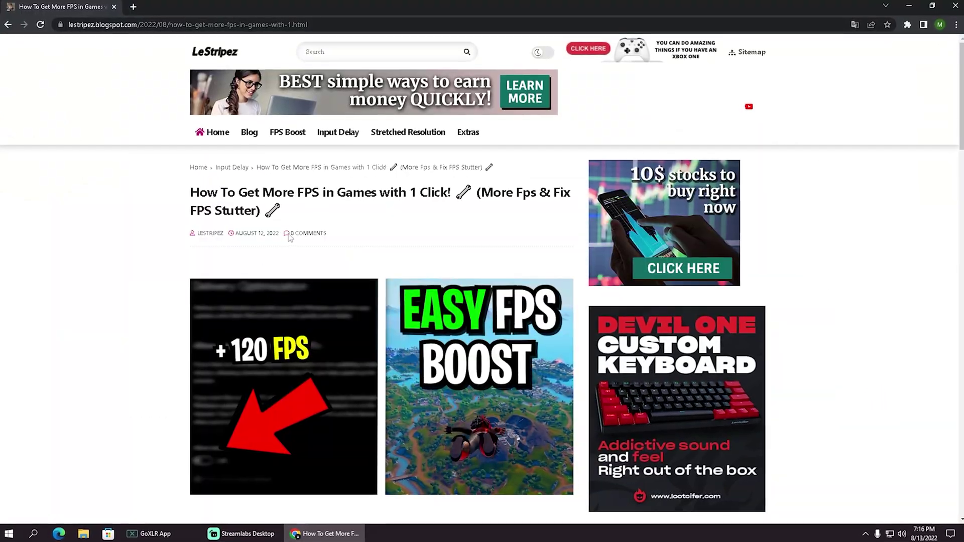
scroll(290, 237, down, 6)
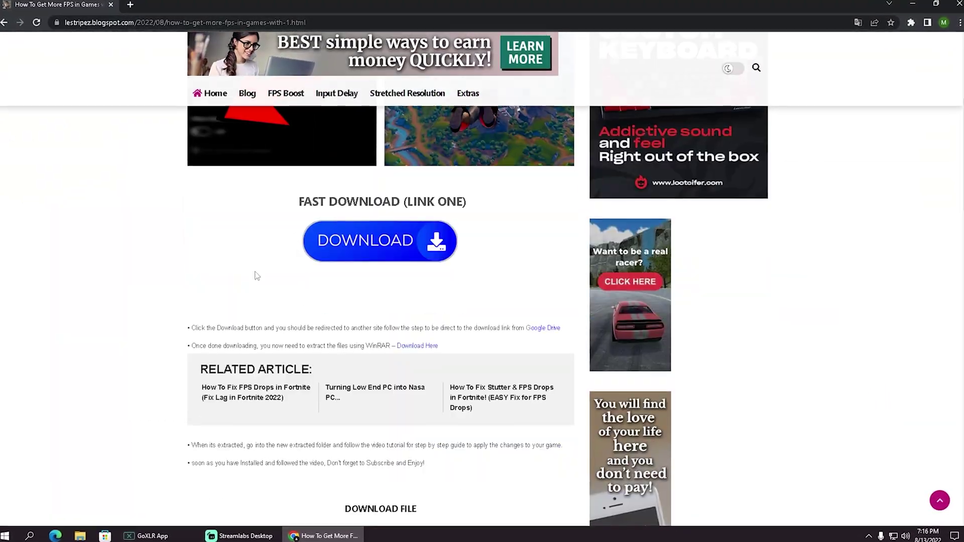
scroll(345, 224, down, 3)
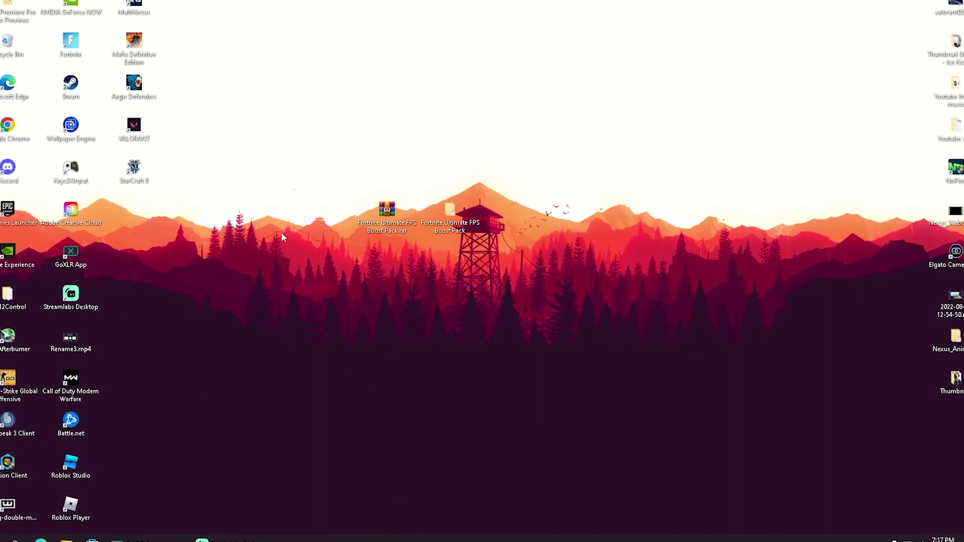
- Extract the FPS Boost Pack .rar with 'Hier entpacken' and open its 1. GPU Power Managment folder
right_click(375, 213)
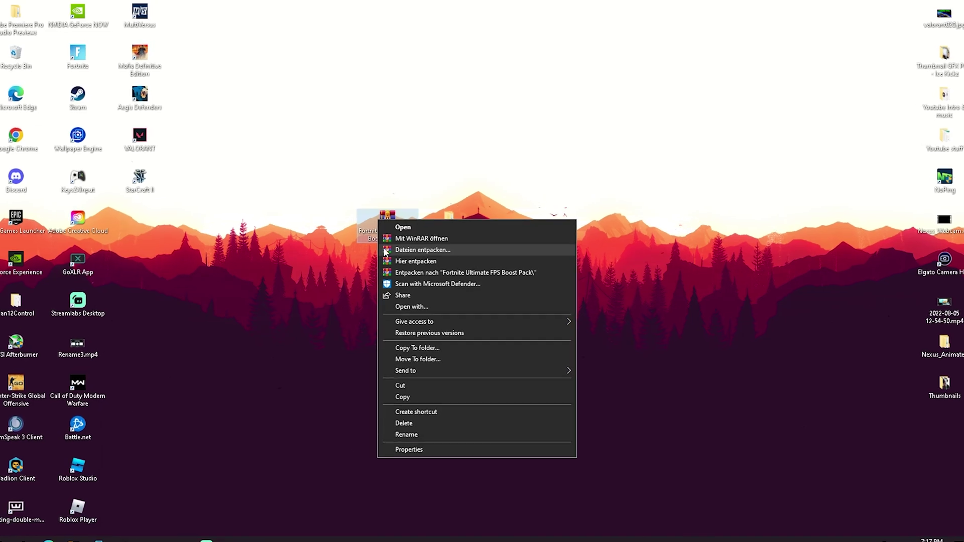
click(400, 267)
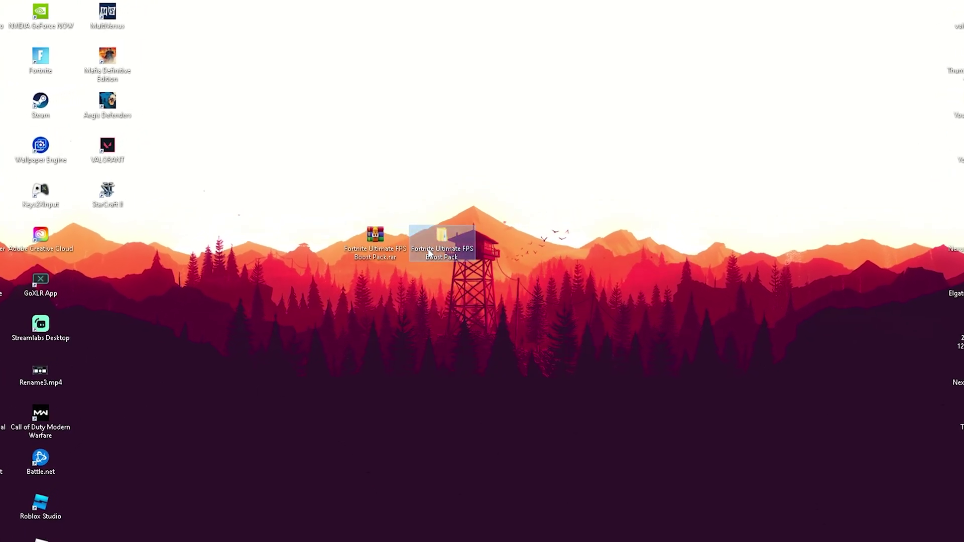
double_click(446, 223)
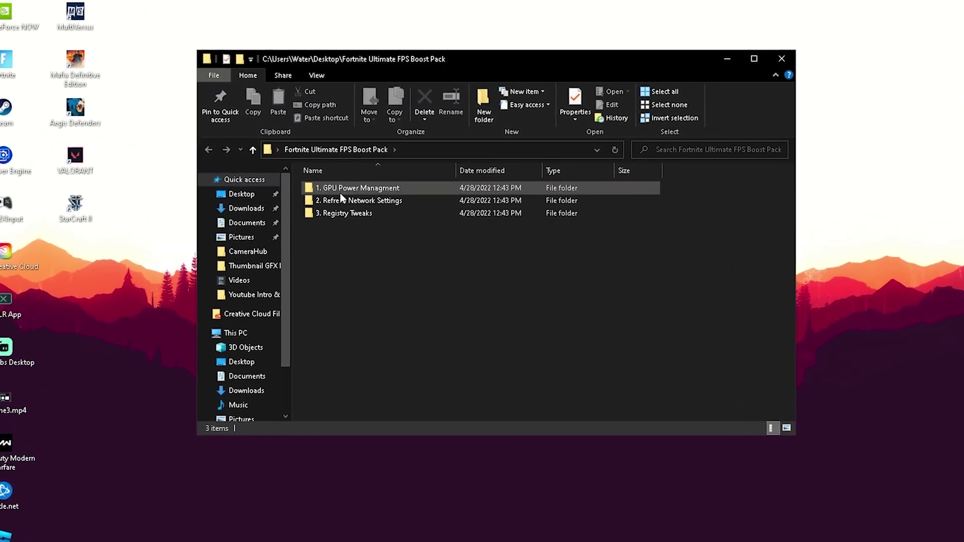
double_click(331, 192)
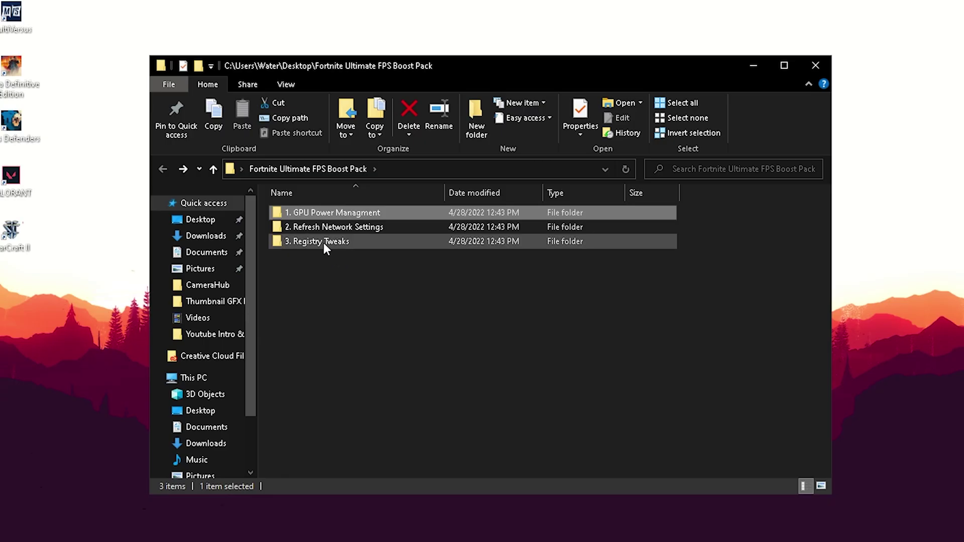
- Open CMD Commands.txt in 2. Refresh Network Settings and launch Command Prompt as administrator
double_click(321, 227)
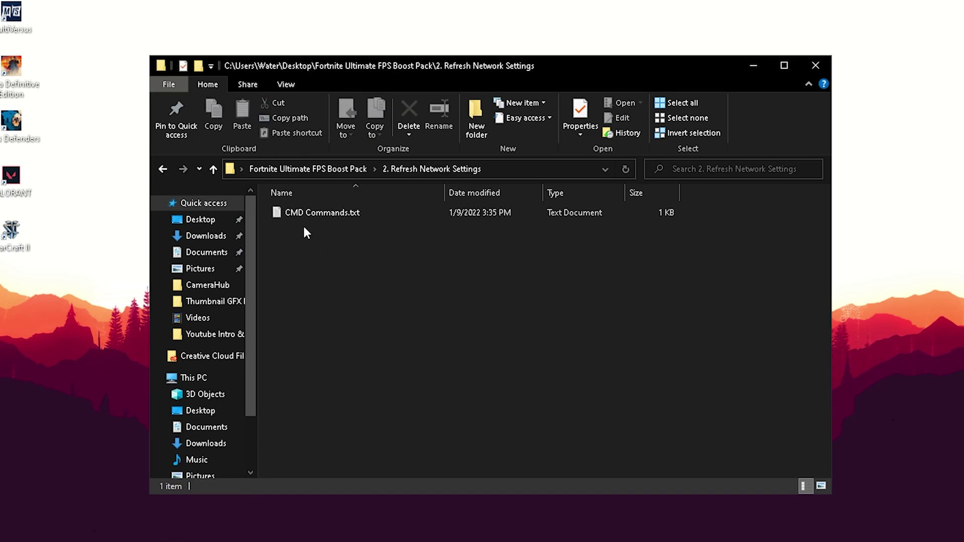
double_click(308, 212)
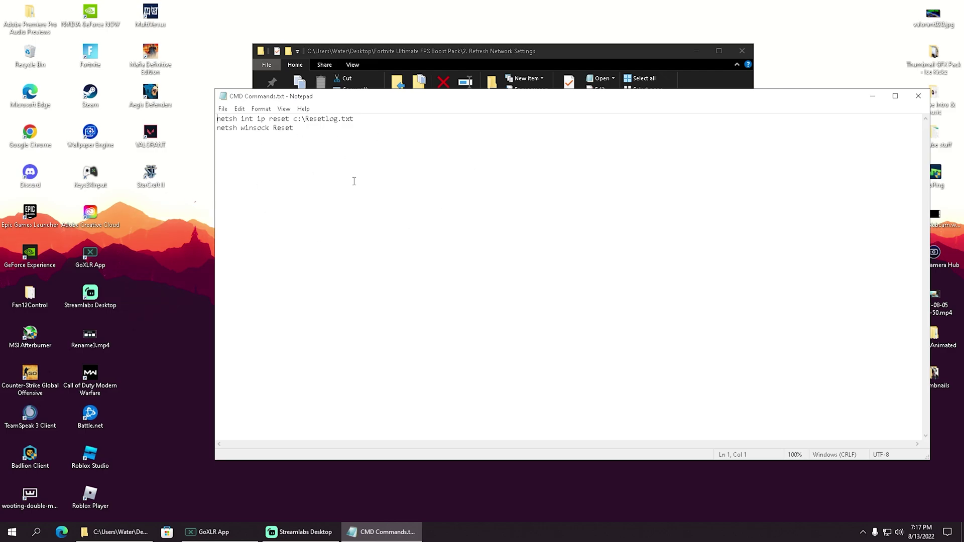
key(super)
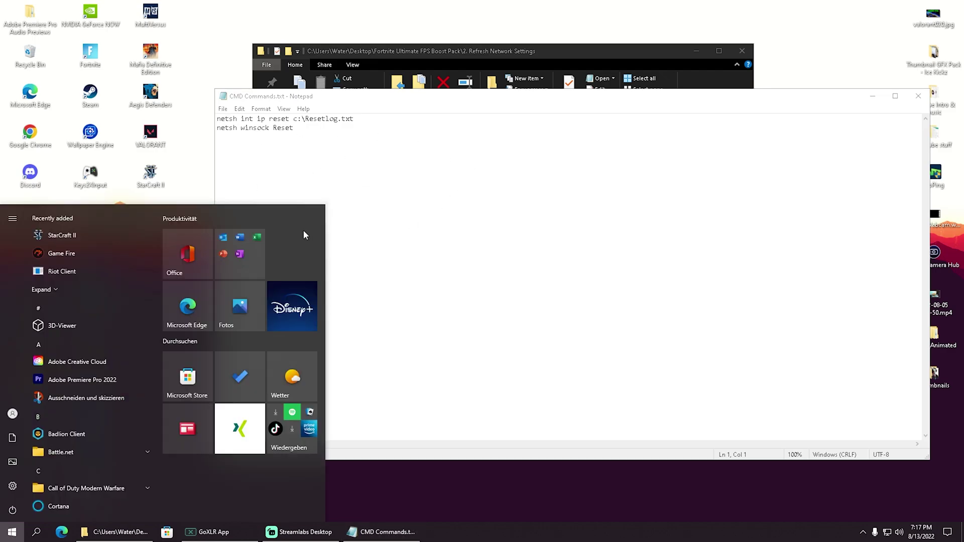
text(cmd)
right_click(126, 269)
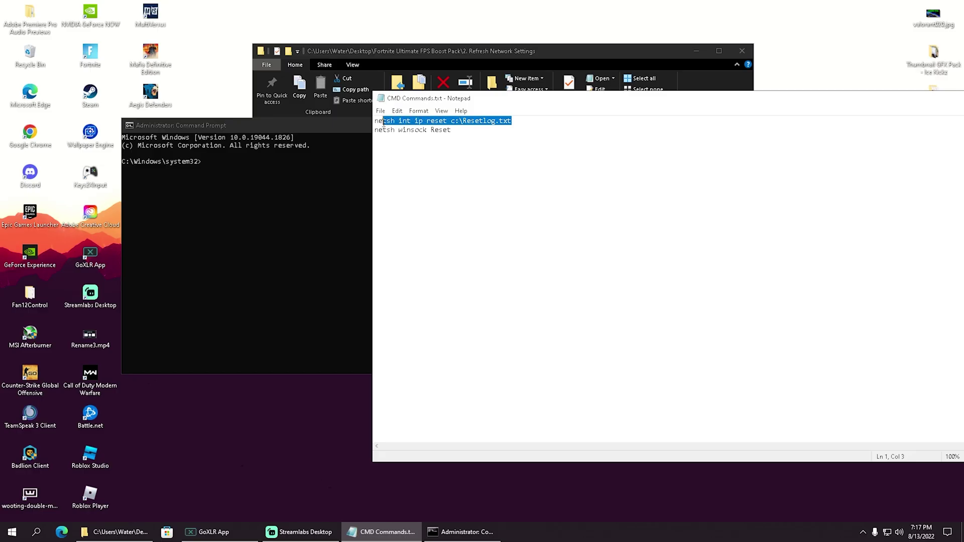
- Run the netsh int ip reset and netsh winsock reset commands in the elevated prompt
click(316, 162)
right_click(239, 160)
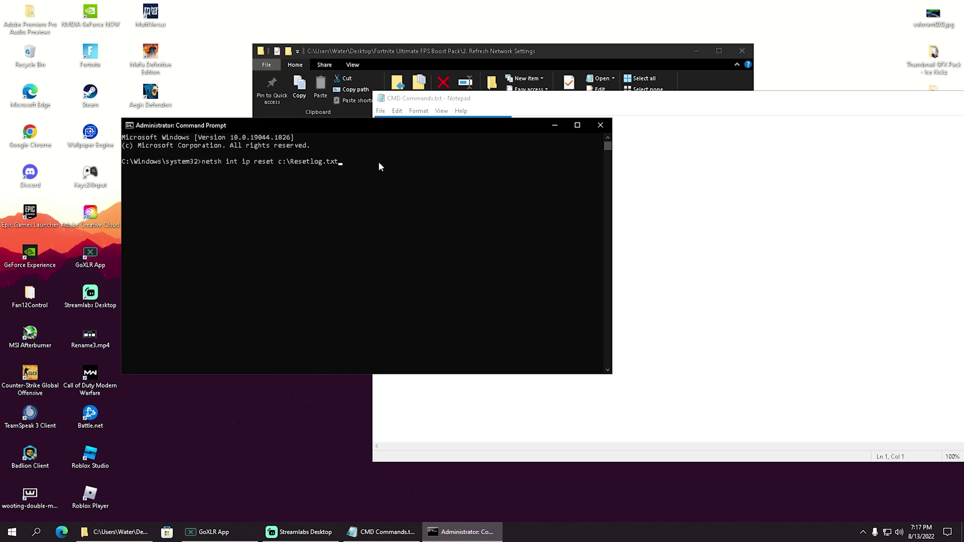
key(Return)
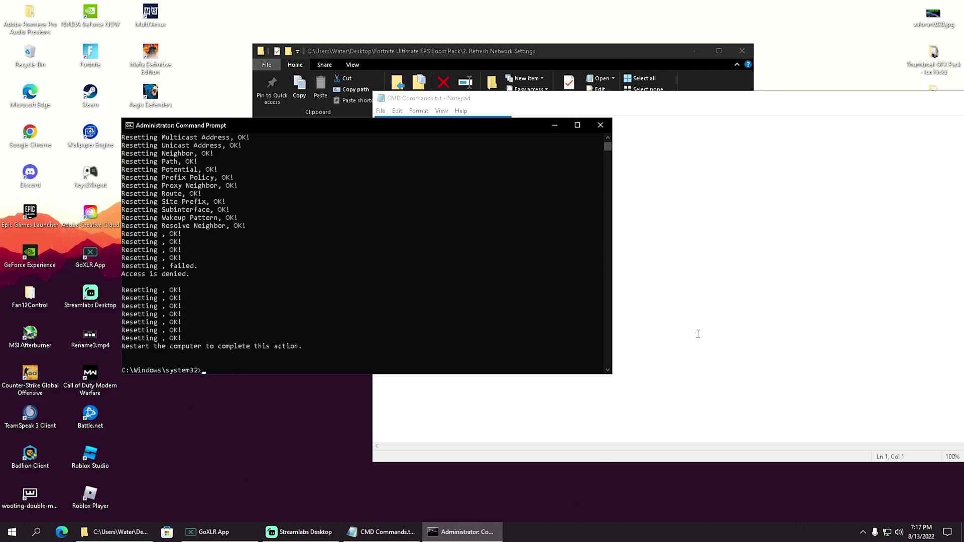
click(553, 333)
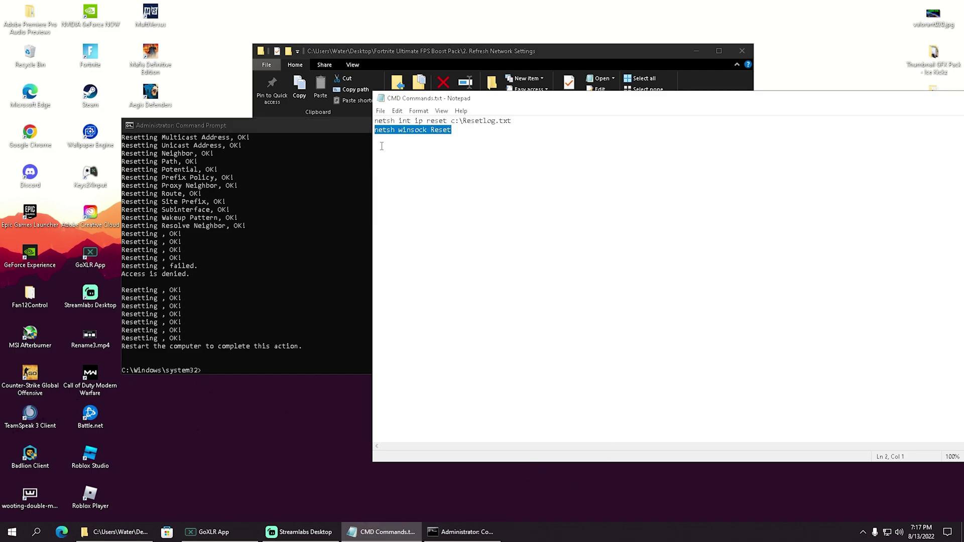
click(331, 186)
right_click(299, 314)
key(Return)
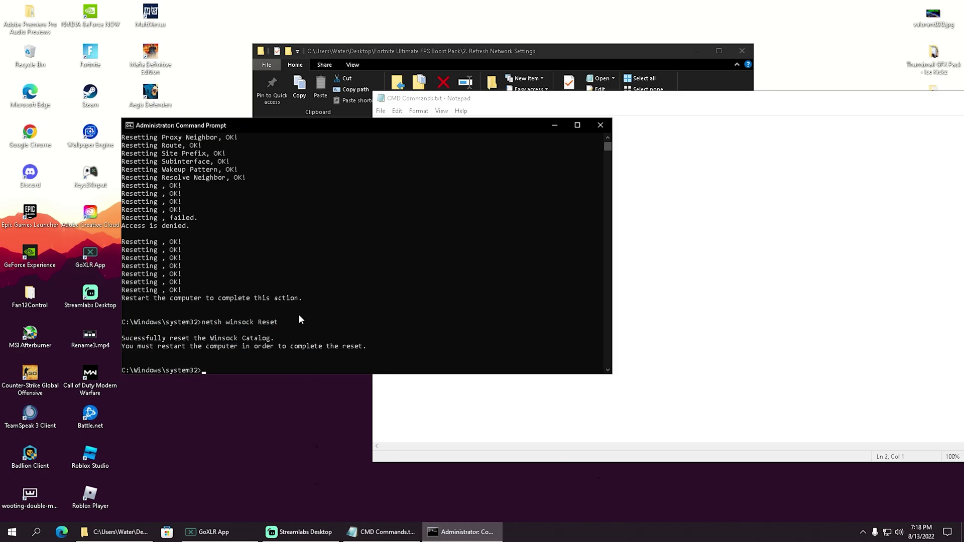
- Close the Notepad command list and the Command Prompt window
click(673, 99)
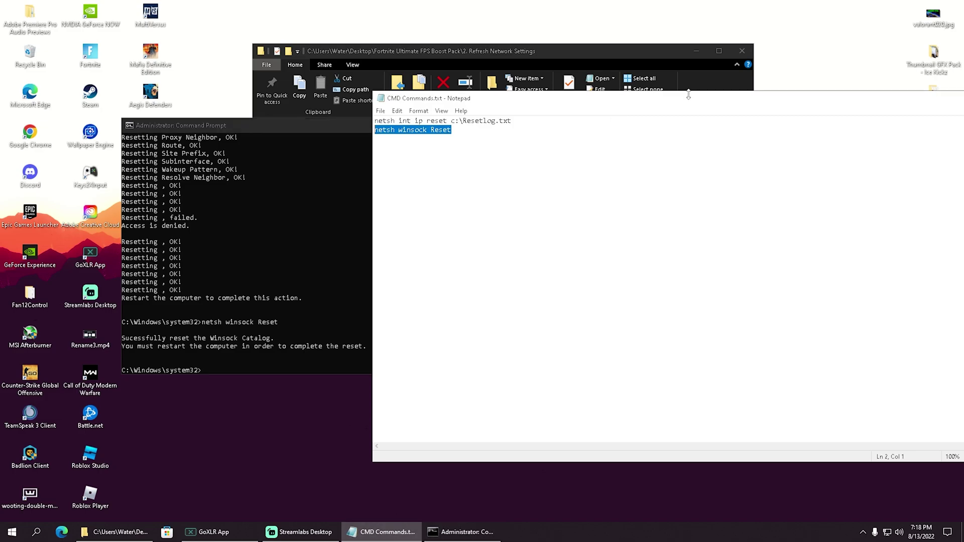
drag(673, 99, 385, 64)
click(788, 63)
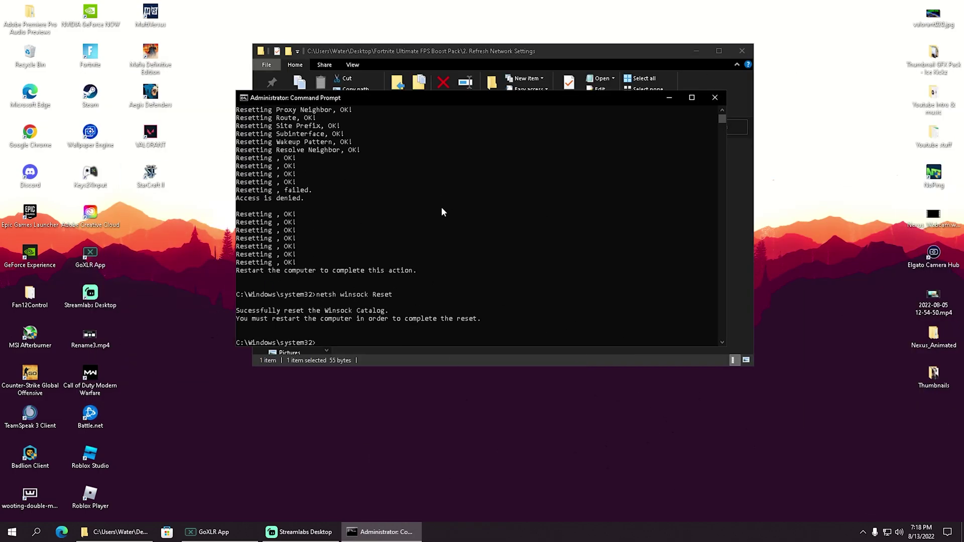
click(713, 100)
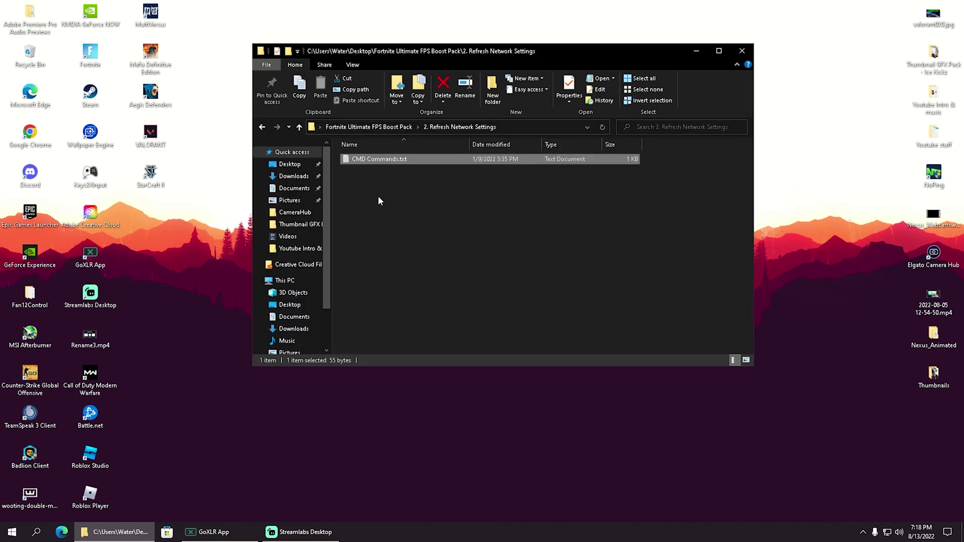
- Browse into 3. Registry Tweaks, select then deselect its 14 .reg files, and close Explorer
key(alt+Up)
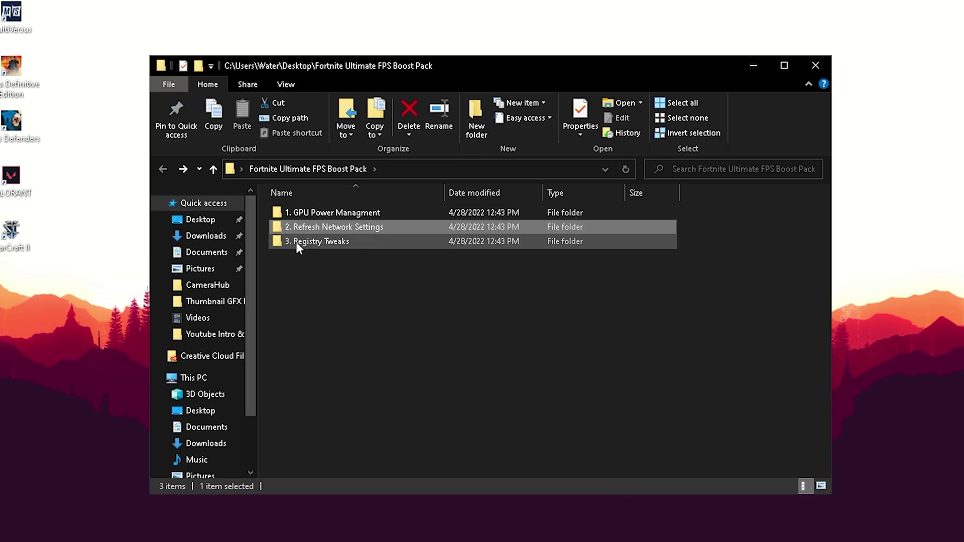
click(360, 182)
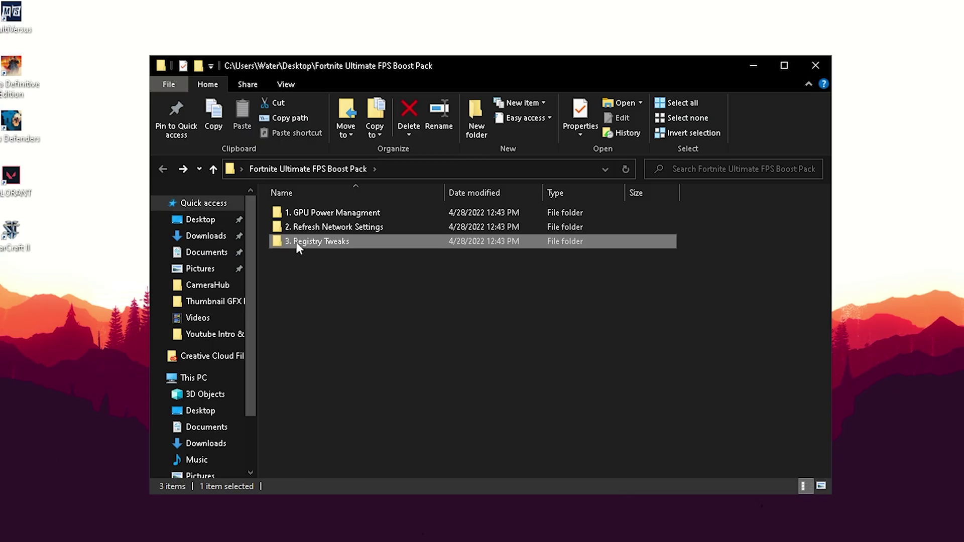
double_click(296, 242)
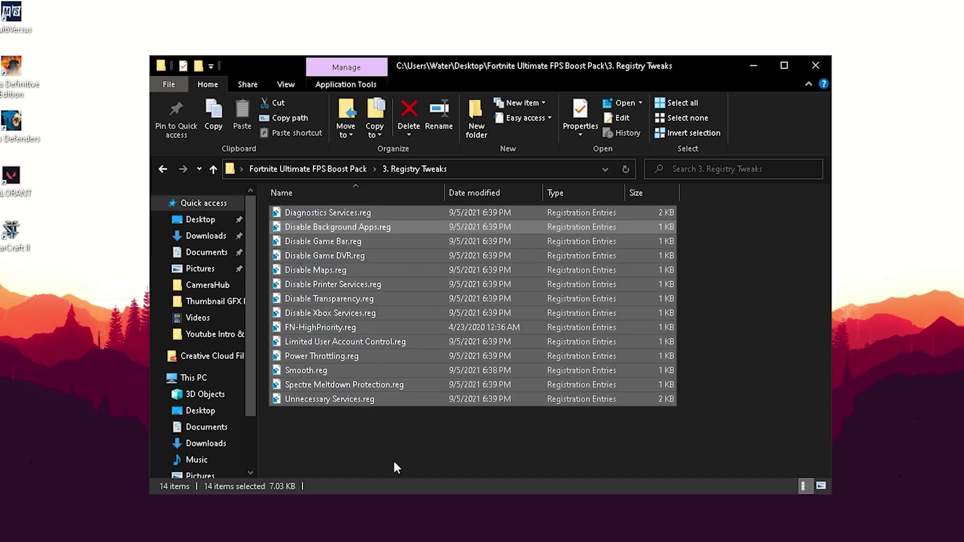
drag(376, 437, 265, 202)
click(360, 445)
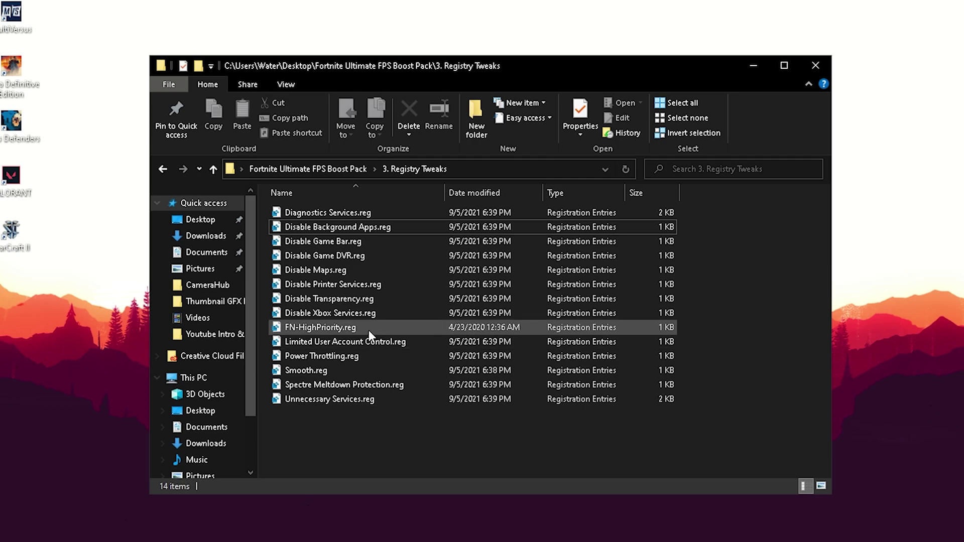
click(815, 67)
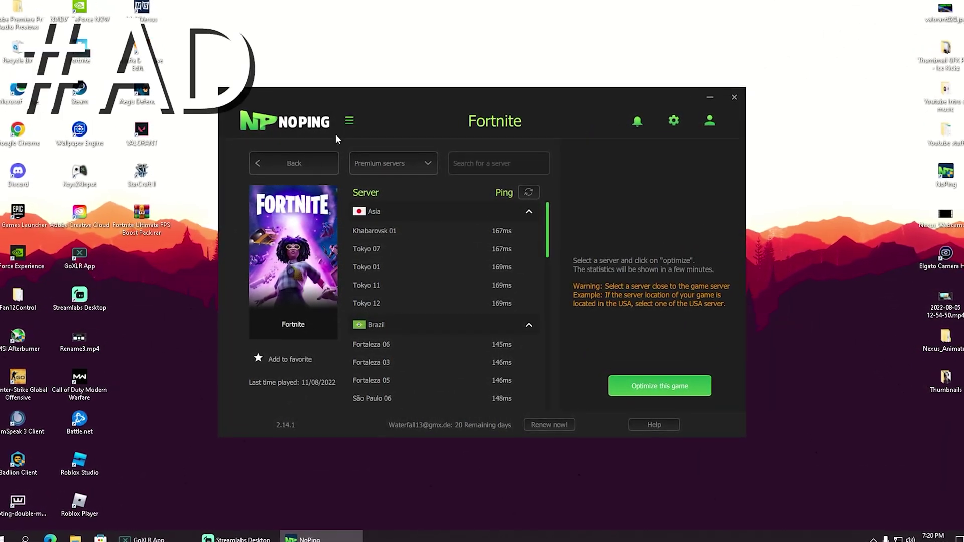
scroll(459, 234, down, 3)
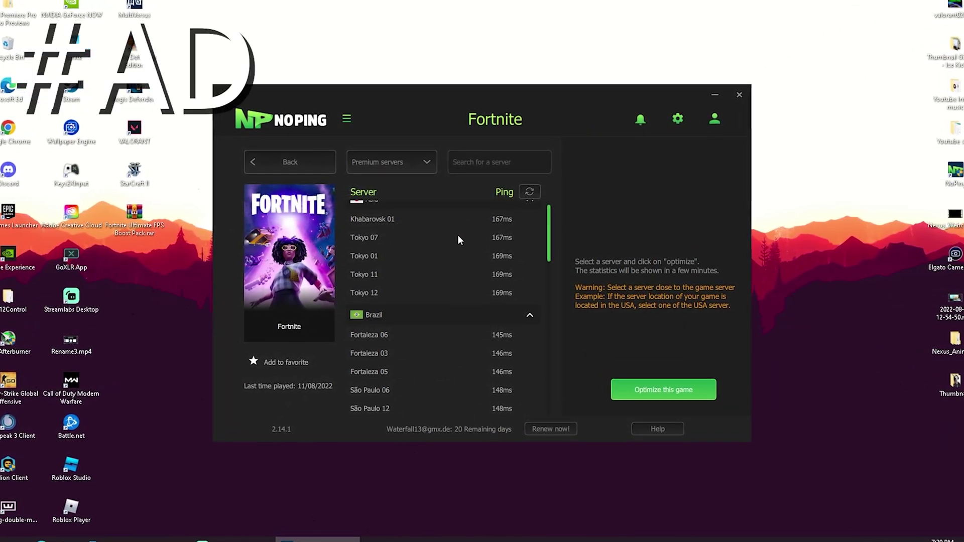
scroll(456, 240, down, 3)
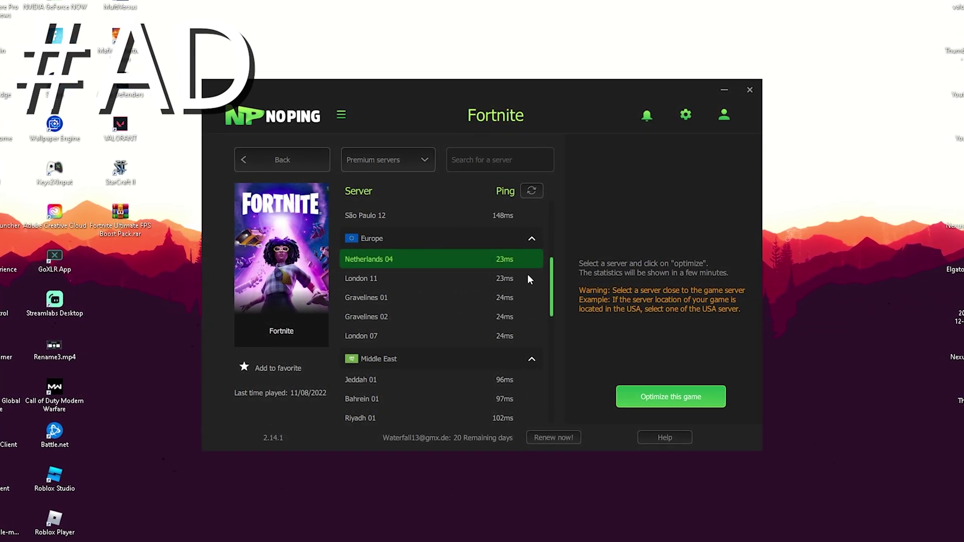
click(686, 114)
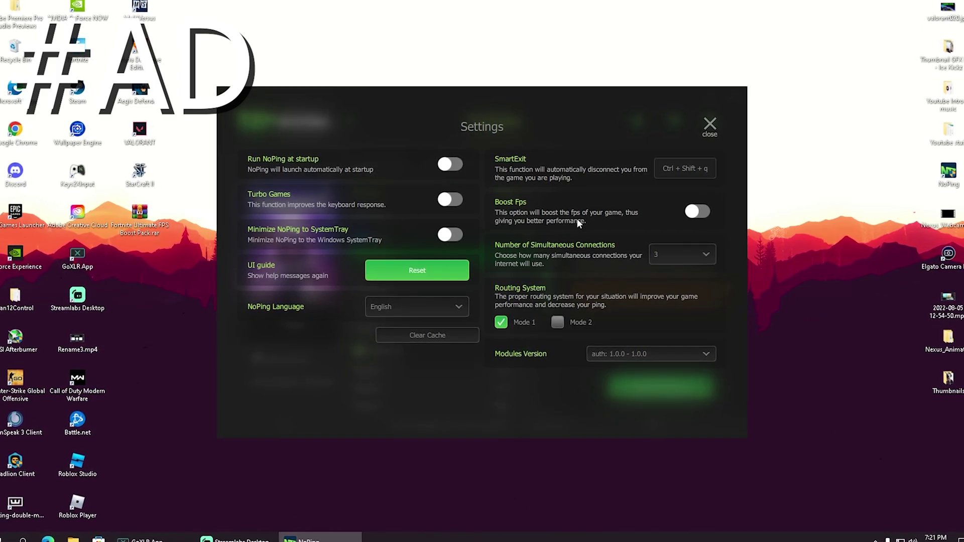
click(711, 128)
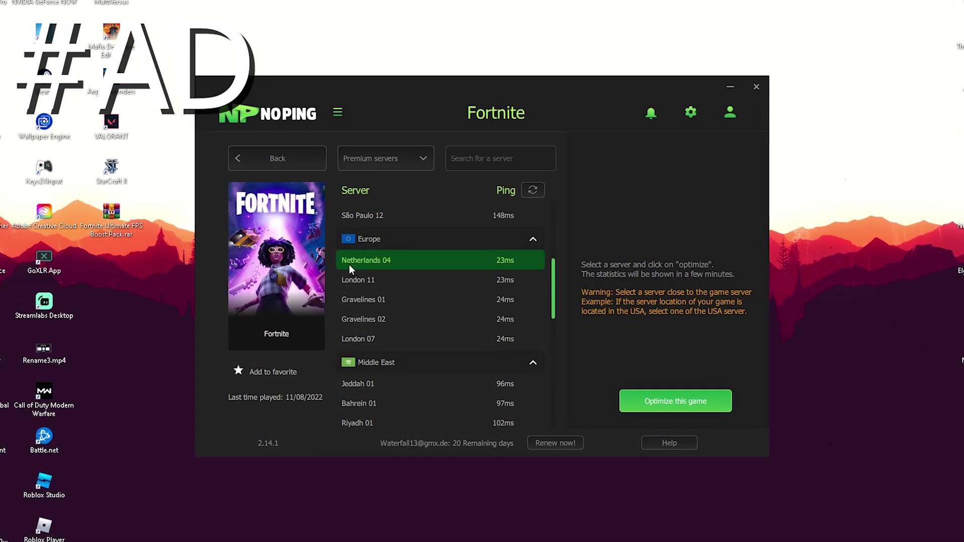
scroll(356, 261, down, 5)
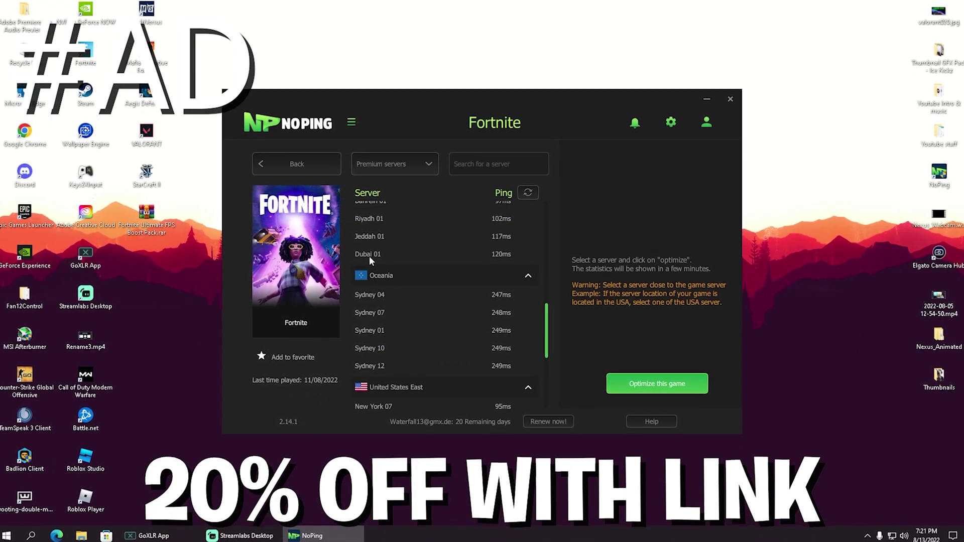
scroll(369, 257, down, 3)
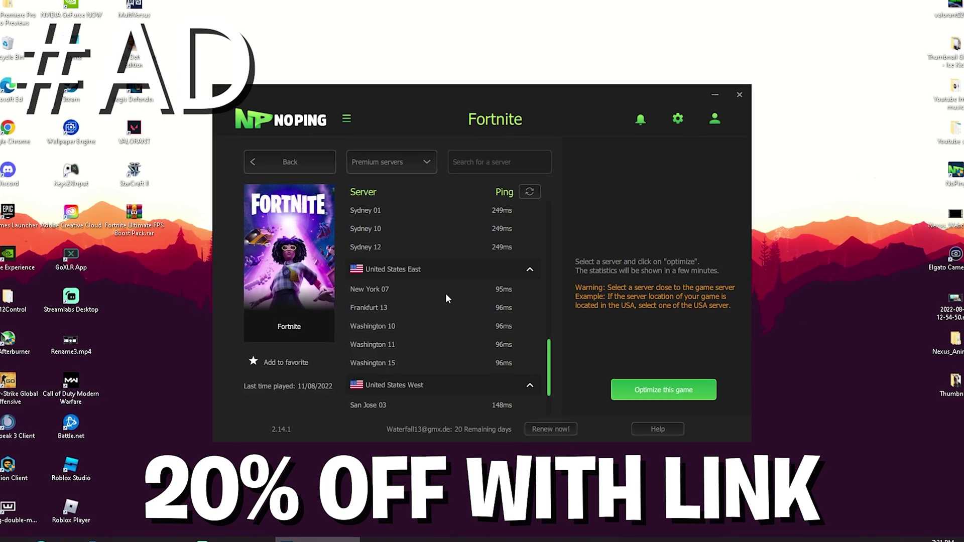
- Select the New York 07 Fortnite server, then open and close NoPing's settings
click(420, 289)
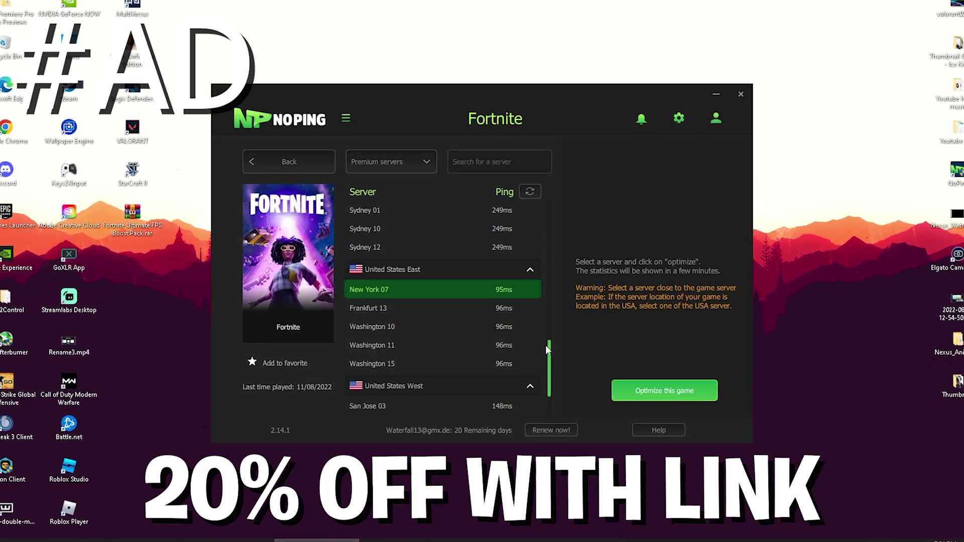
drag(546, 345, 457, 203)
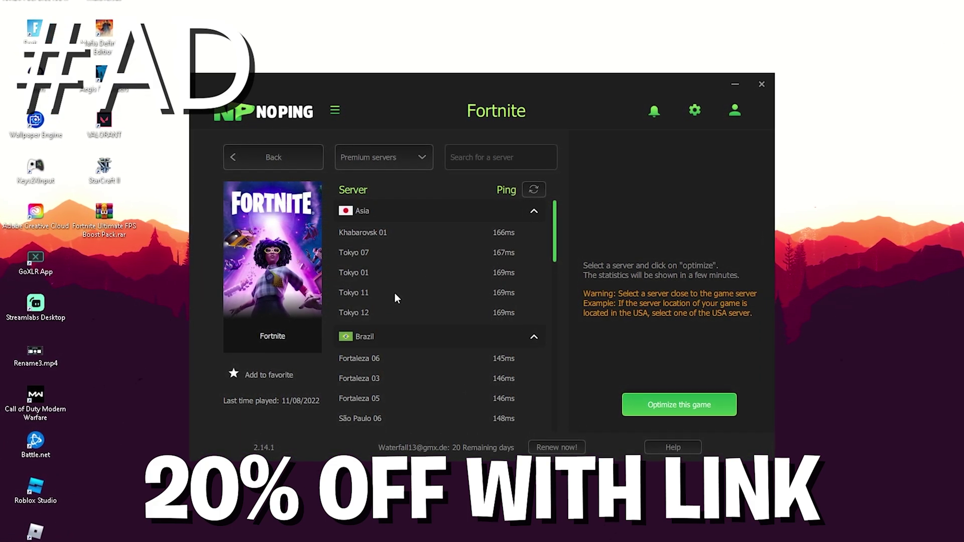
click(696, 109)
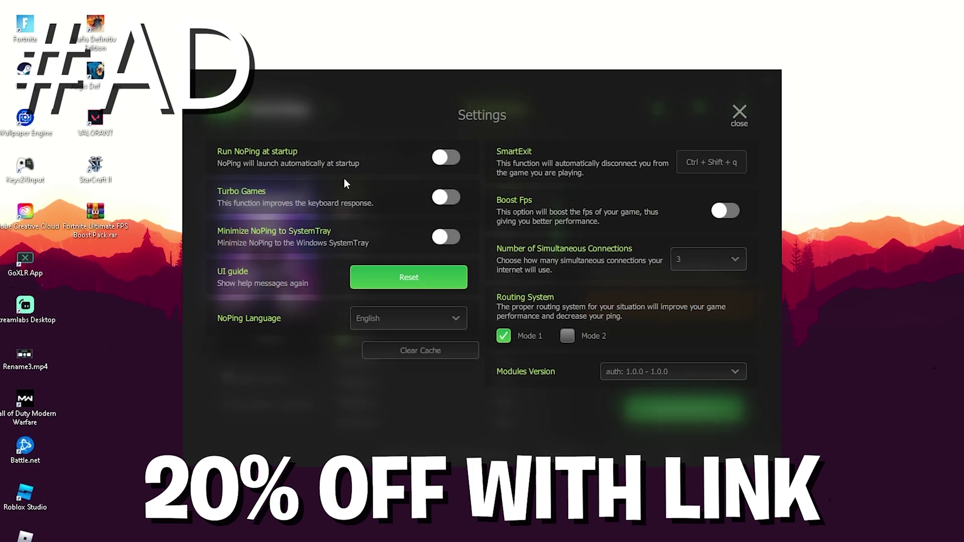
click(746, 110)
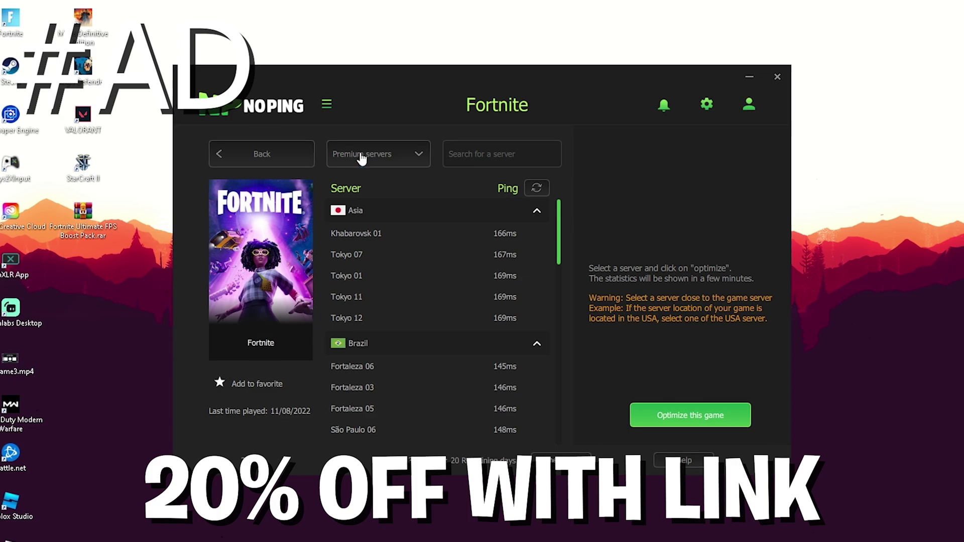